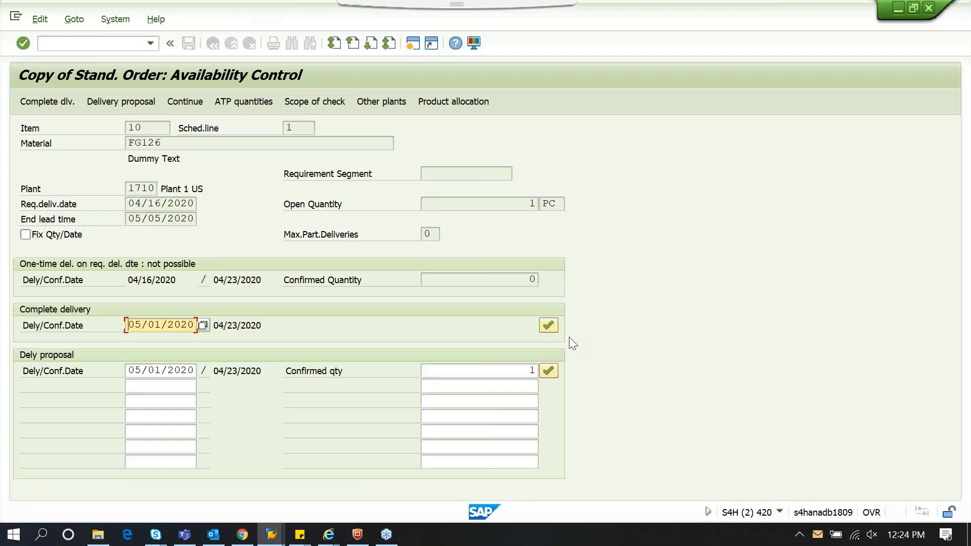
- Accept the delivery proposal for item FG126 and set the order's customer reference to Demo_RAR_CO-PA_Test03
left_click(548, 371)
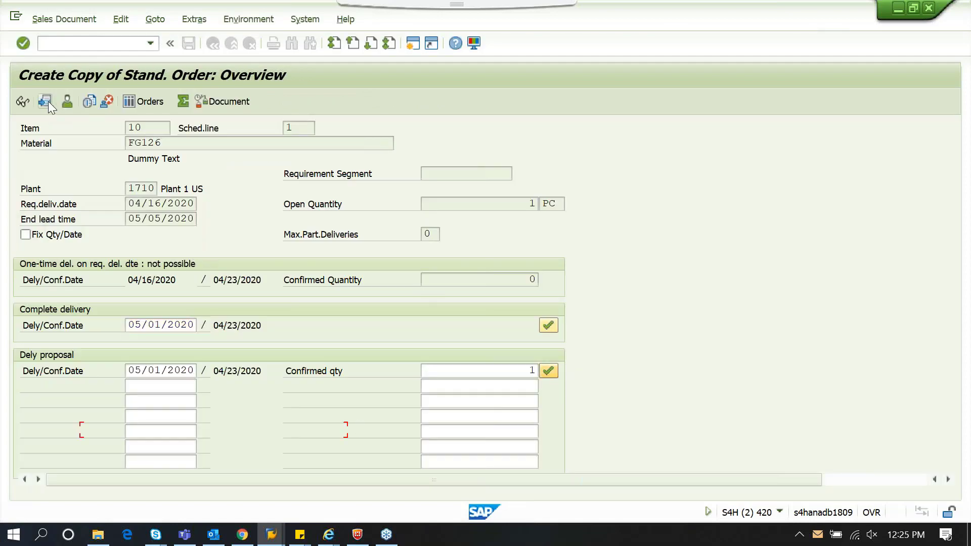
left_click(158, 174)
left_click(163, 187)
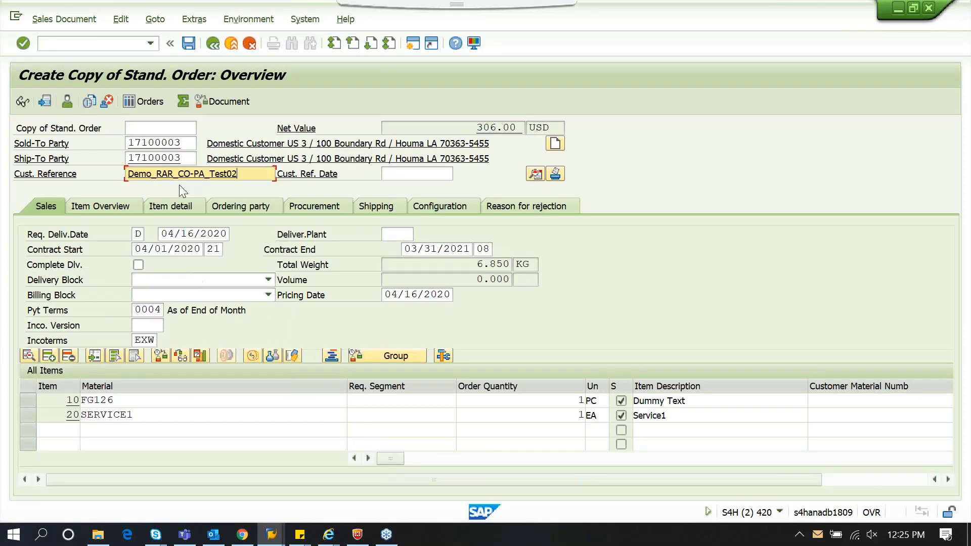
key("BackSpace")
type("3")
- Review the order items and examine the price, discount, internal price and SSP conditions of item 10, FG126
left_click(536, 400)
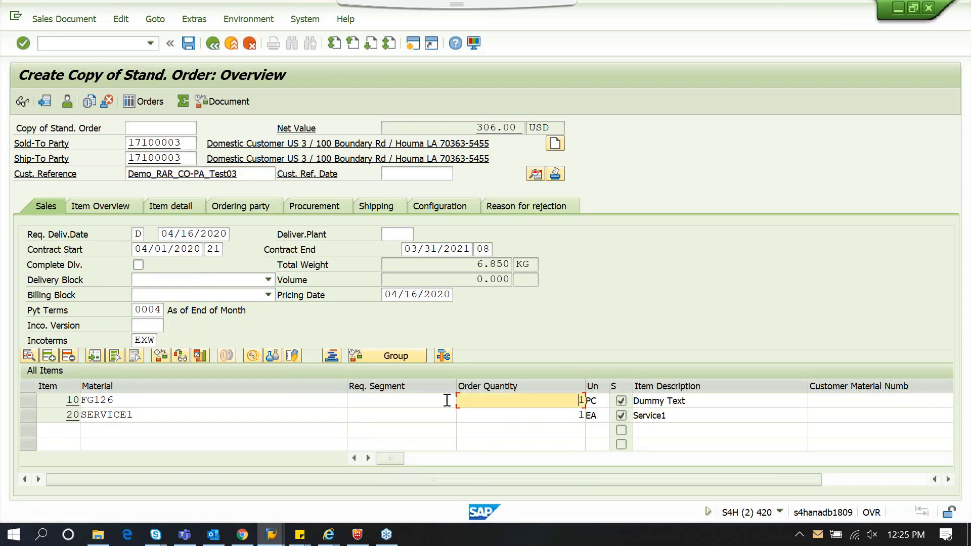
left_click(184, 403)
left_click(183, 414)
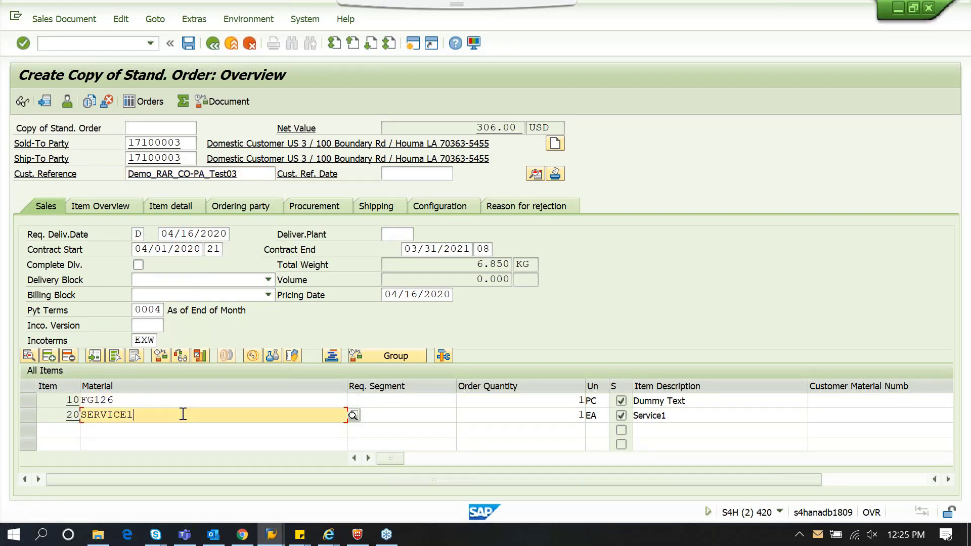
double_click(184, 399)
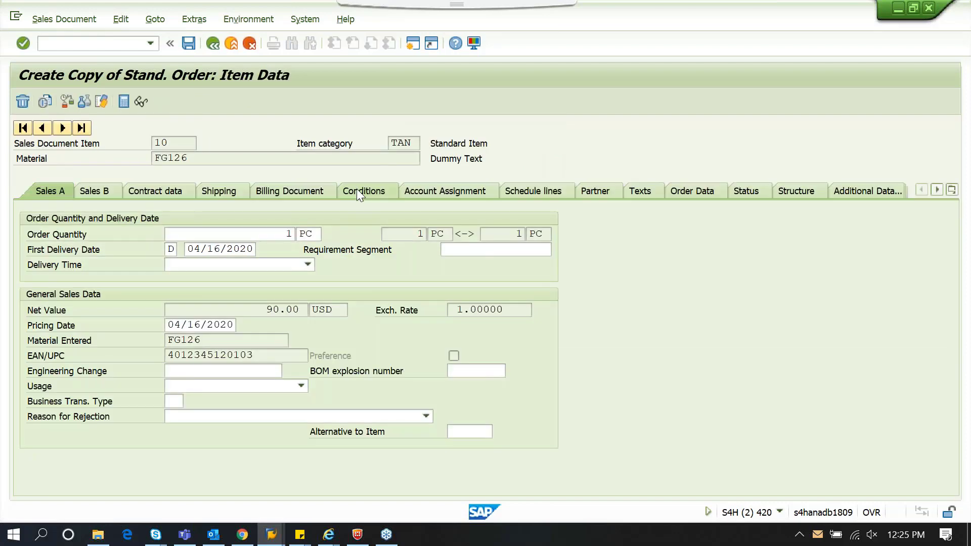
left_click(358, 193)
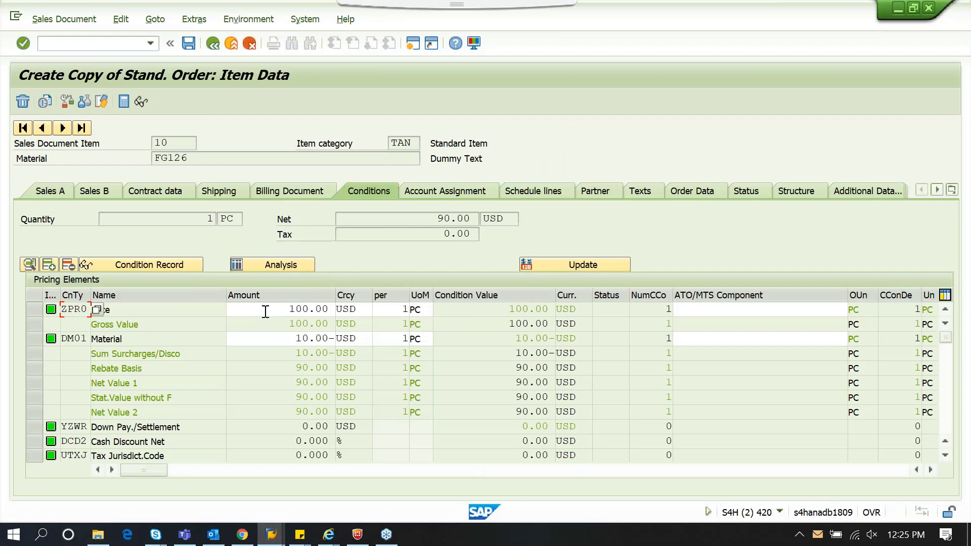
left_click(266, 311)
left_click(268, 338)
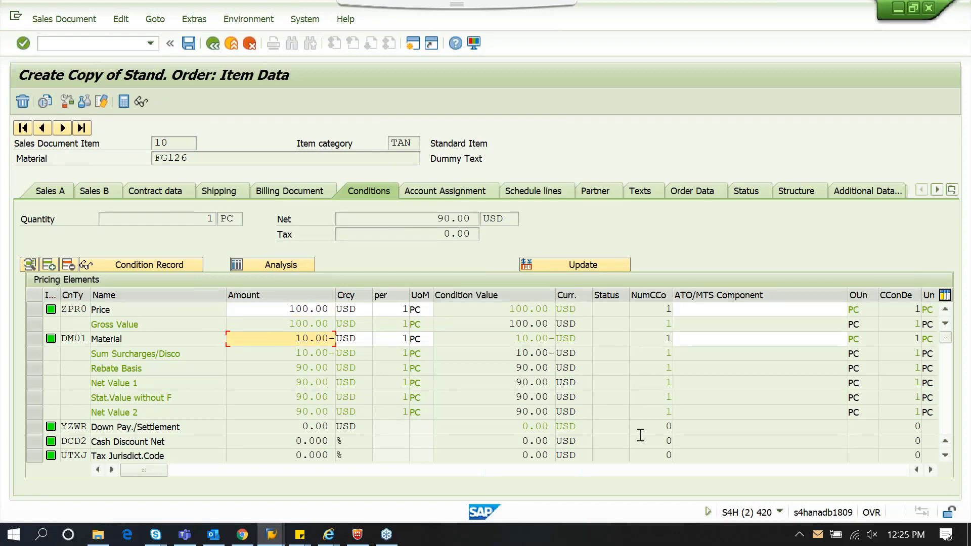
left_click(942, 409)
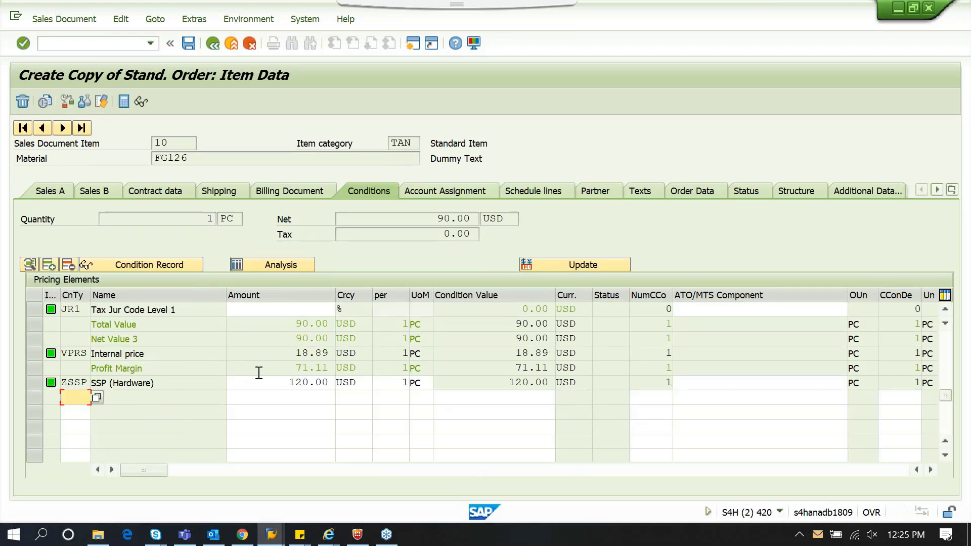
left_click(271, 355)
left_click(268, 384)
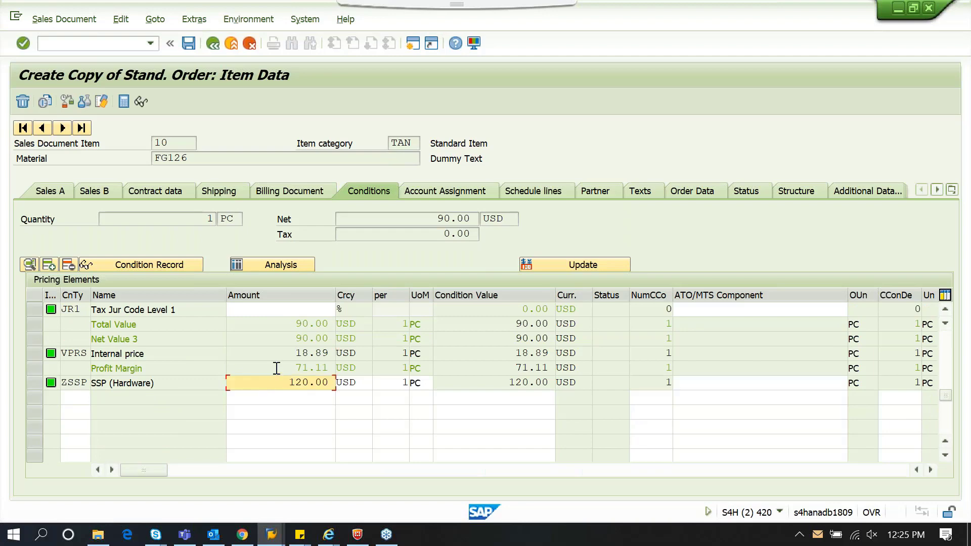
- Examine the internal price, SSP, service price and discount conditions of item 20, SERVICE1
left_click(58, 128)
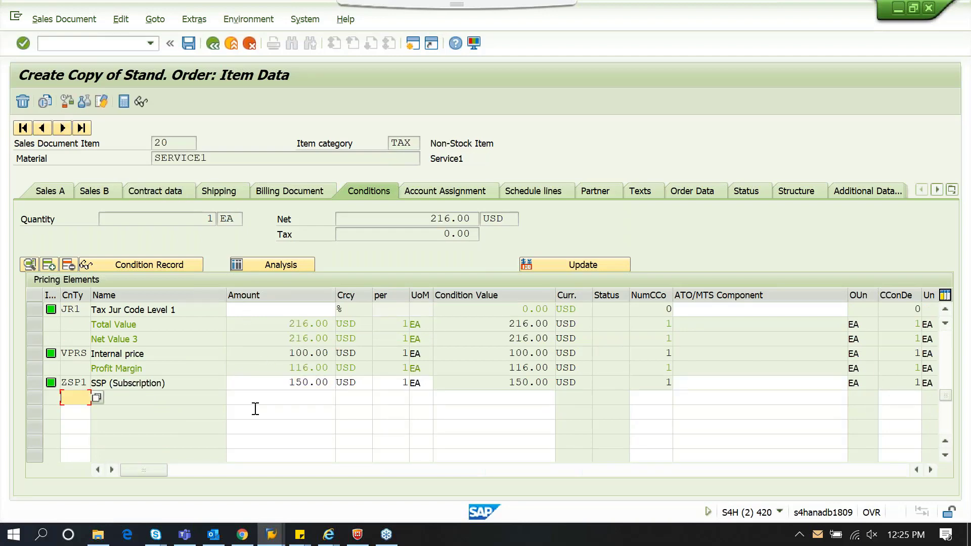
left_click(270, 353)
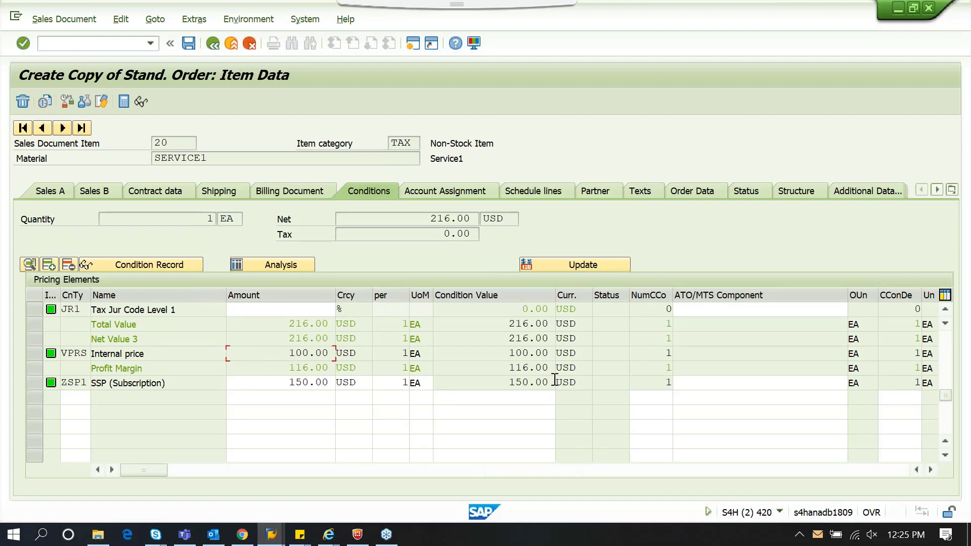
left_click(282, 385)
left_click(945, 358)
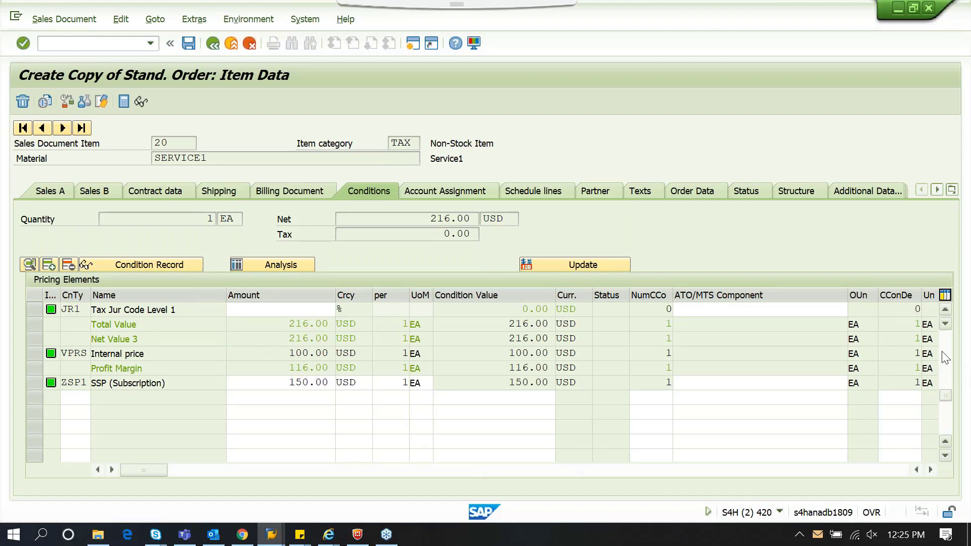
left_click(275, 310)
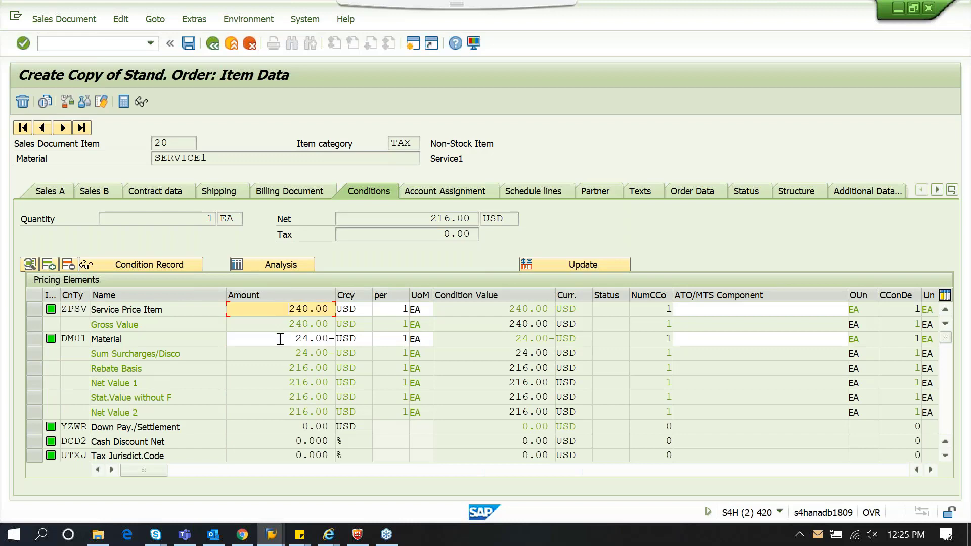
left_click(277, 338)
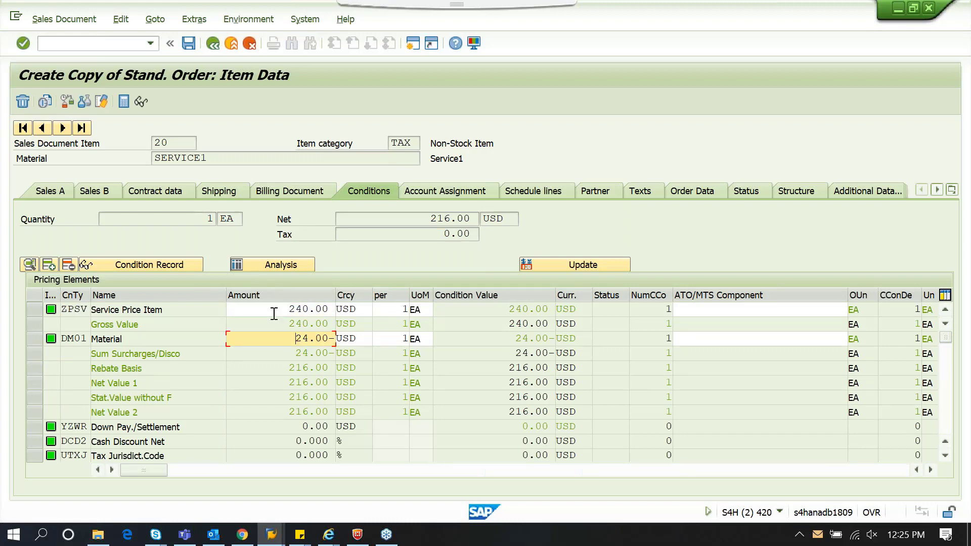
- Check the contract data of the SERVICE1 item and save the sales order
left_click(160, 192)
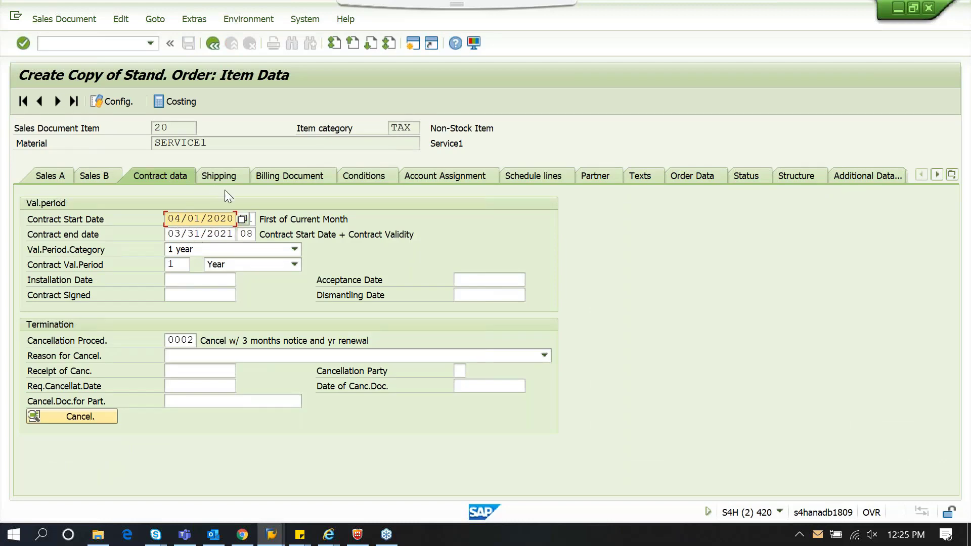
left_click(212, 48)
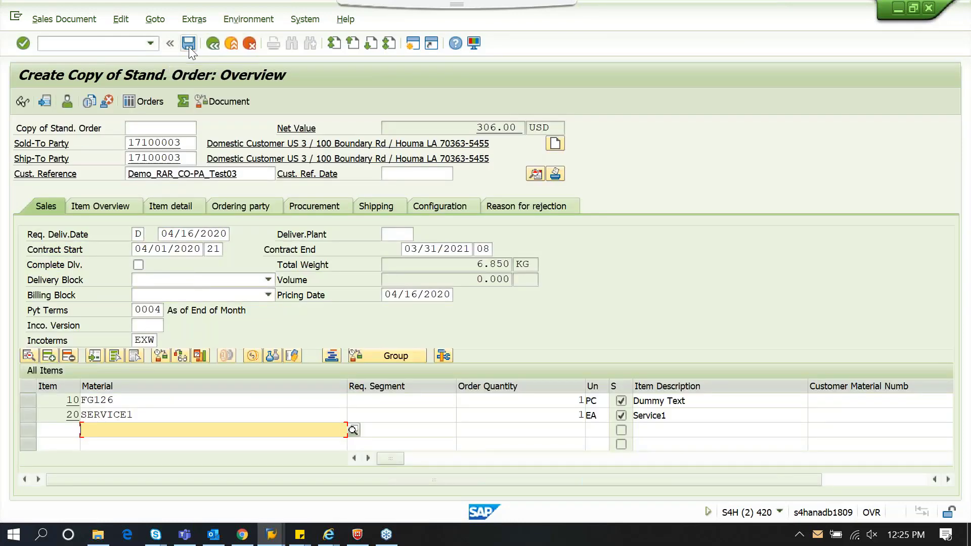
left_click(187, 45)
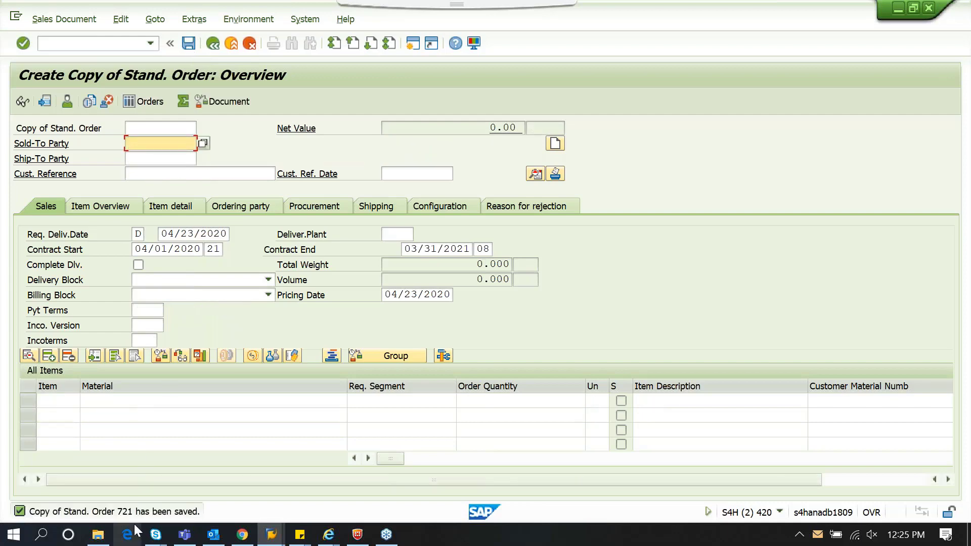
- In the Display of Revenue Accounting Items session, list all items using the saved order's number as the header ID
mouse_move(271, 534)
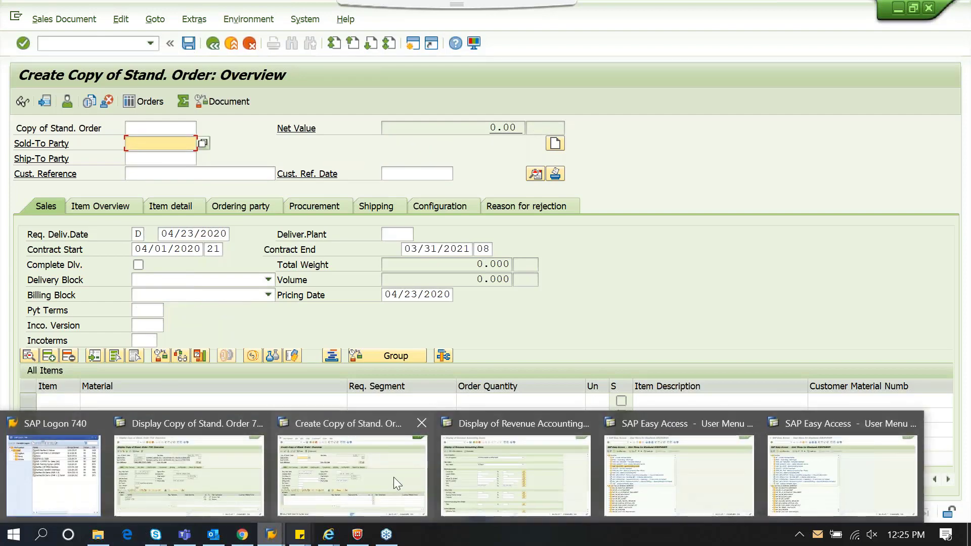
left_click(481, 465)
left_click(292, 283)
type("721")
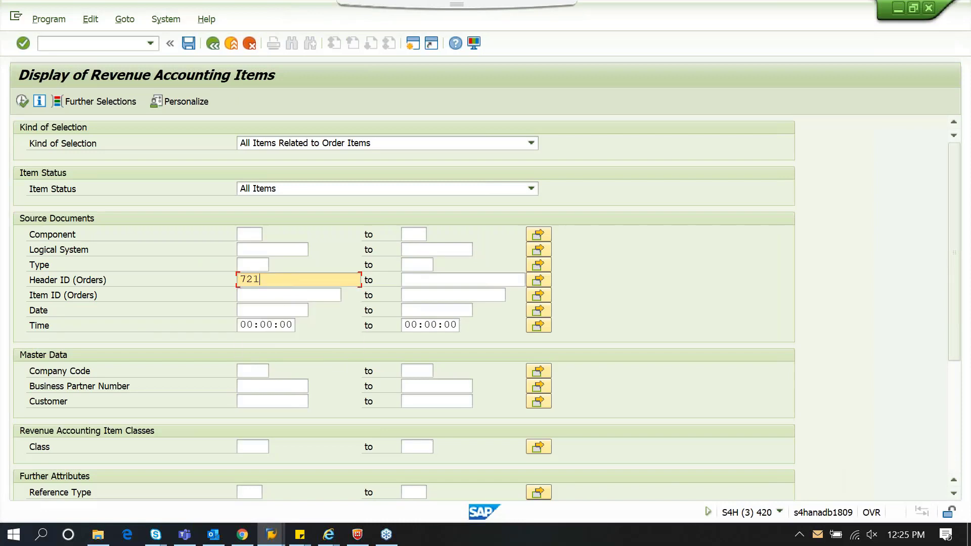
key("F8")
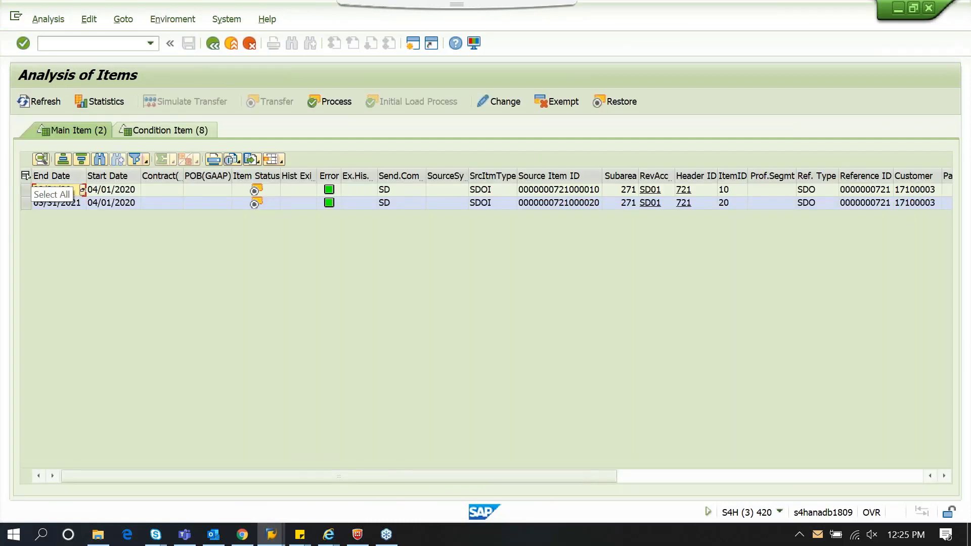
- Process both main revenue accounting items of the order and close the processing summary
left_click(25, 175)
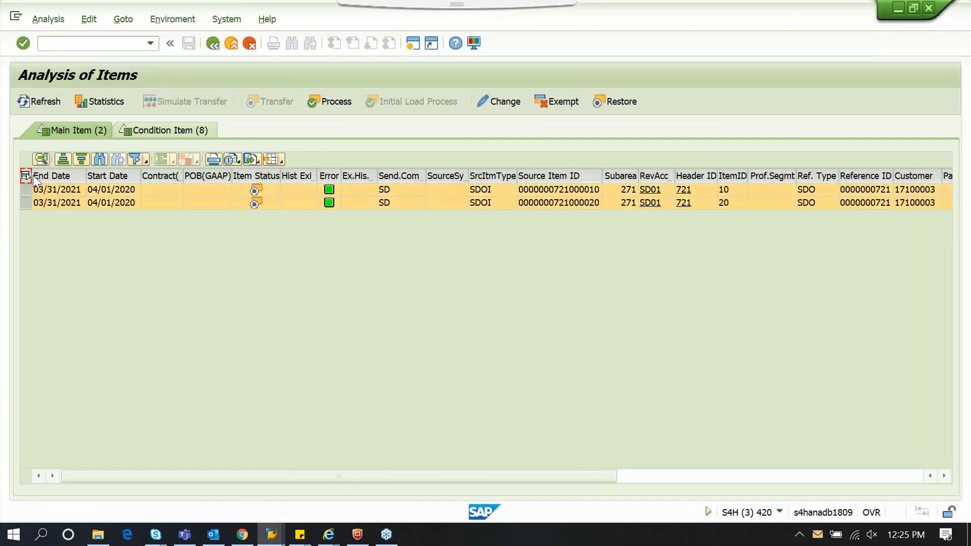
left_click(332, 103)
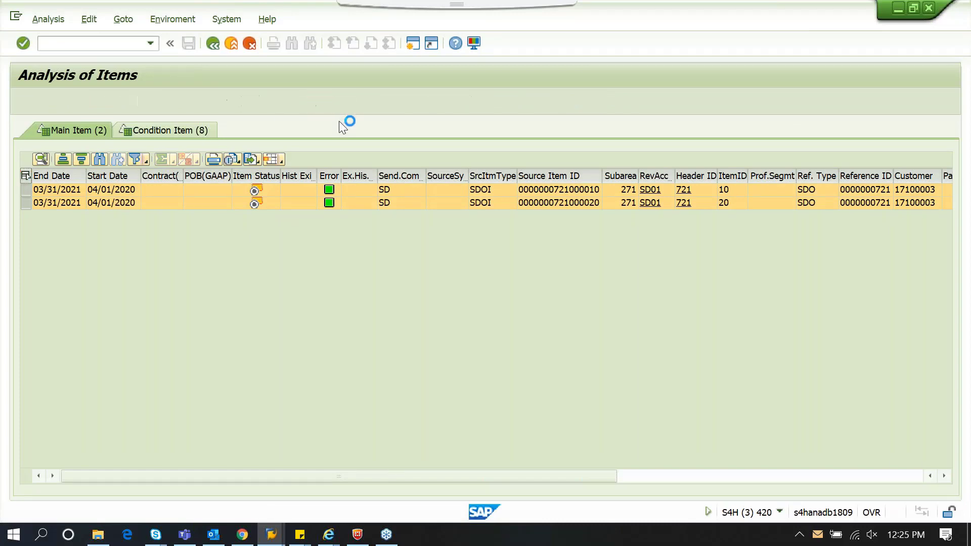
left_click(733, 471)
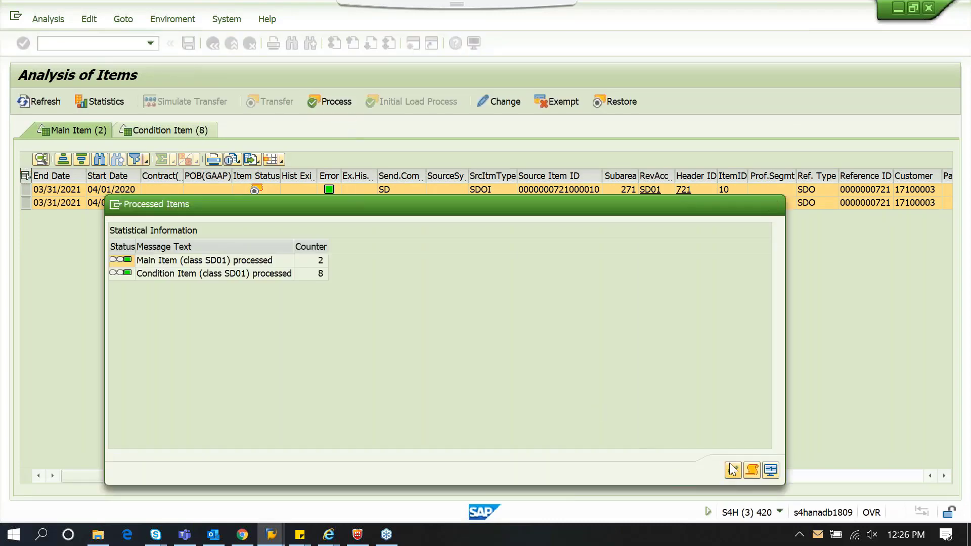
- Open the revenue accounting contract of the SERVICE1 item and examine its performance obligations and price allocation
left_click(169, 203)
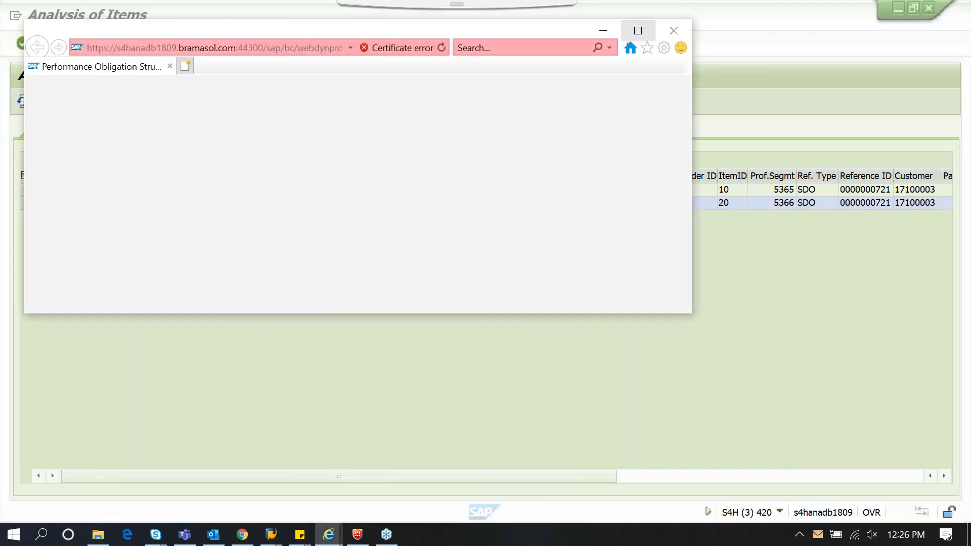
left_click(638, 30)
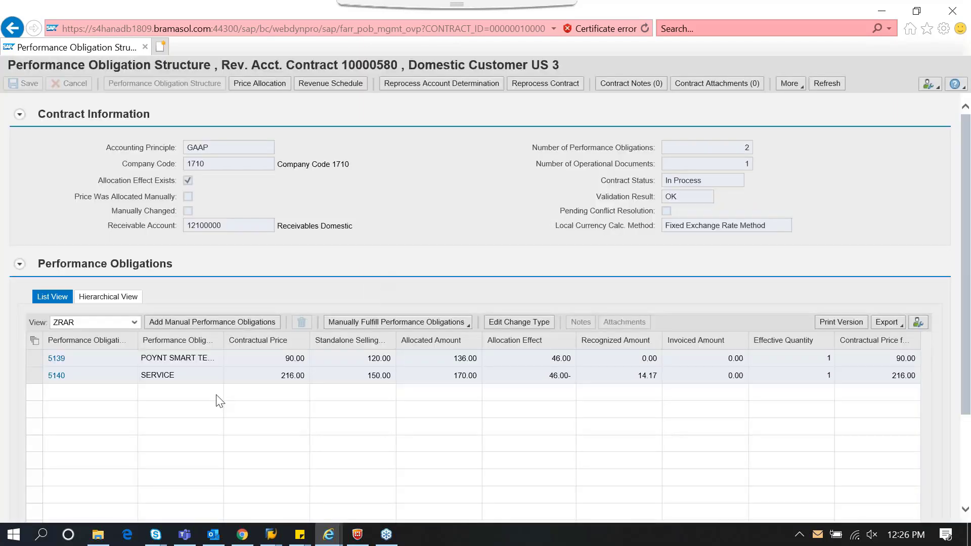
left_click(74, 379)
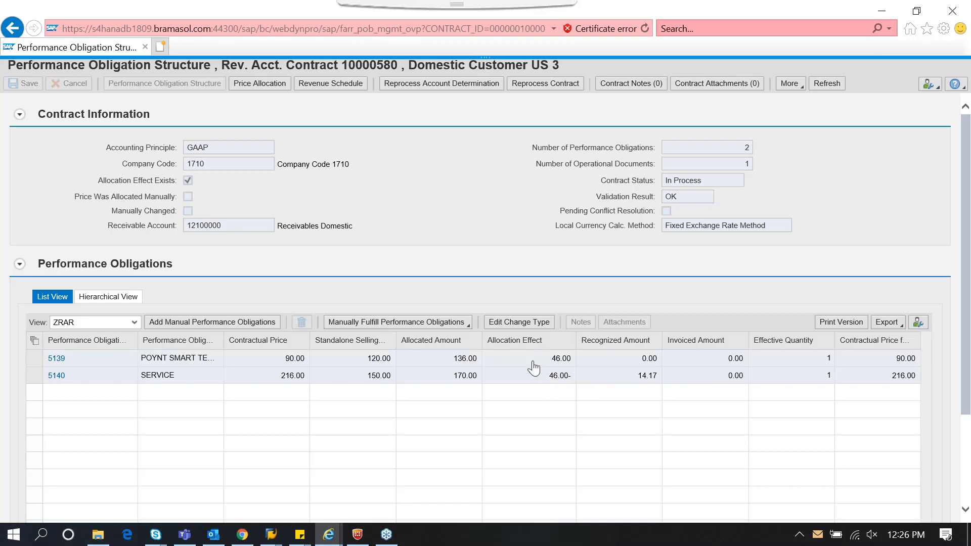
- Return to the sales order creation session and create an outbound delivery for the saved order
mouse_move(271, 535)
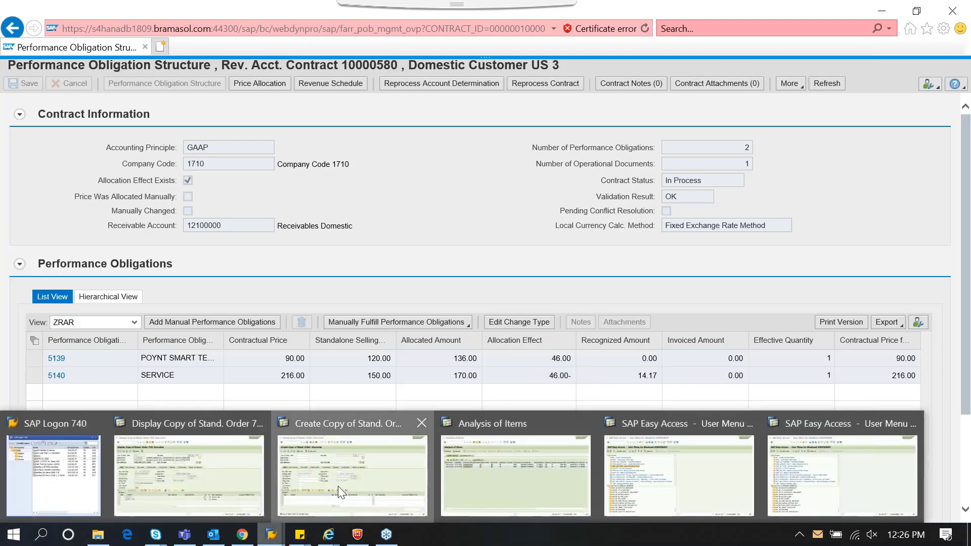
left_click(354, 500)
left_click(63, 19)
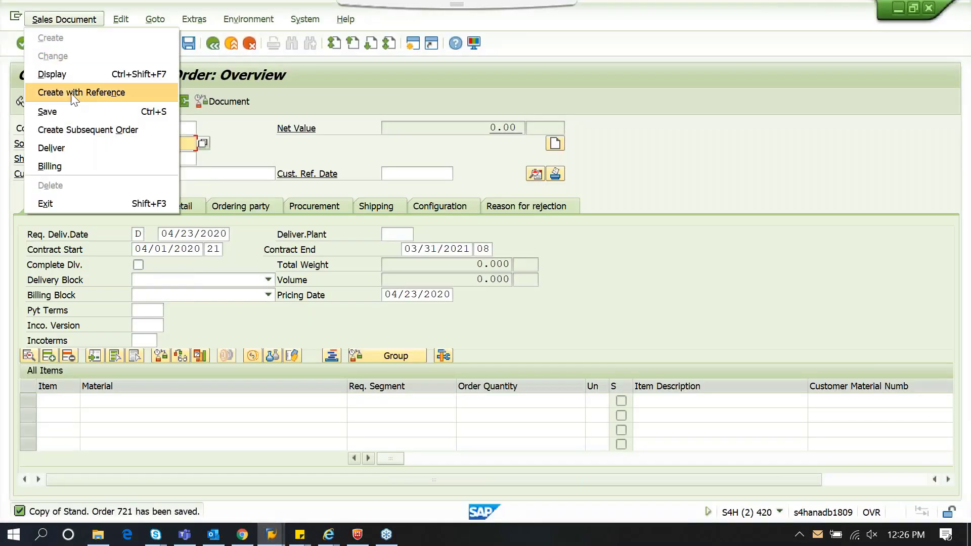
left_click(74, 147)
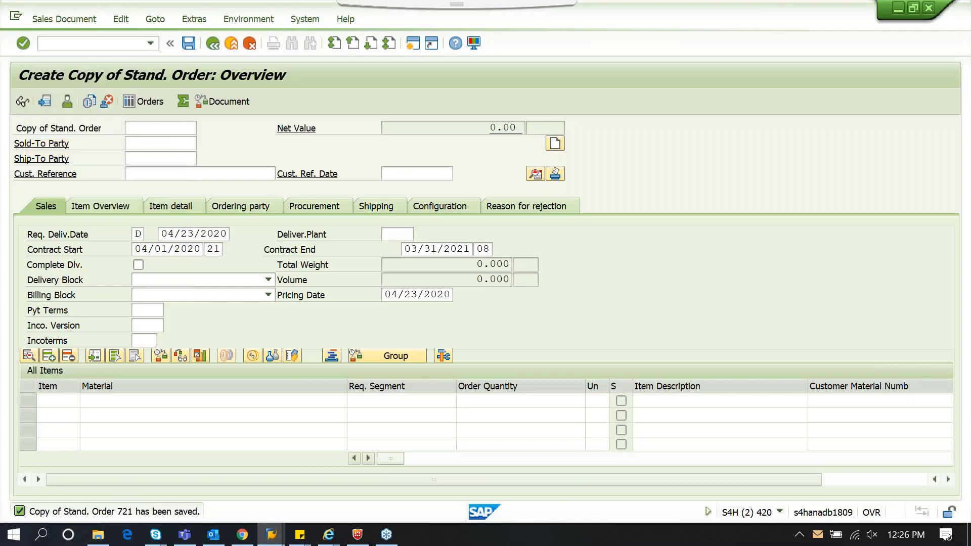
key("Return")
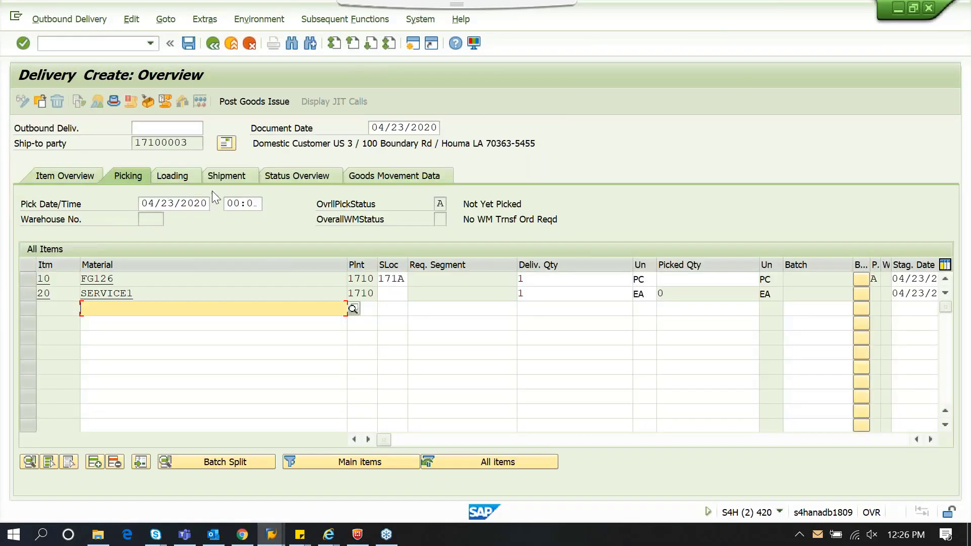
- Set the picked quantity of delivery item FG126 to 1 PC
left_click(172, 176)
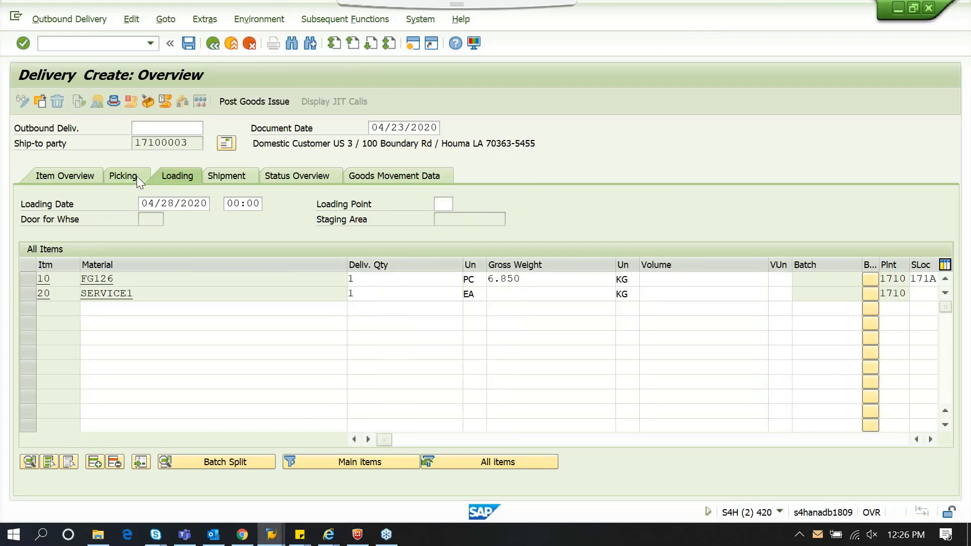
left_click(724, 280)
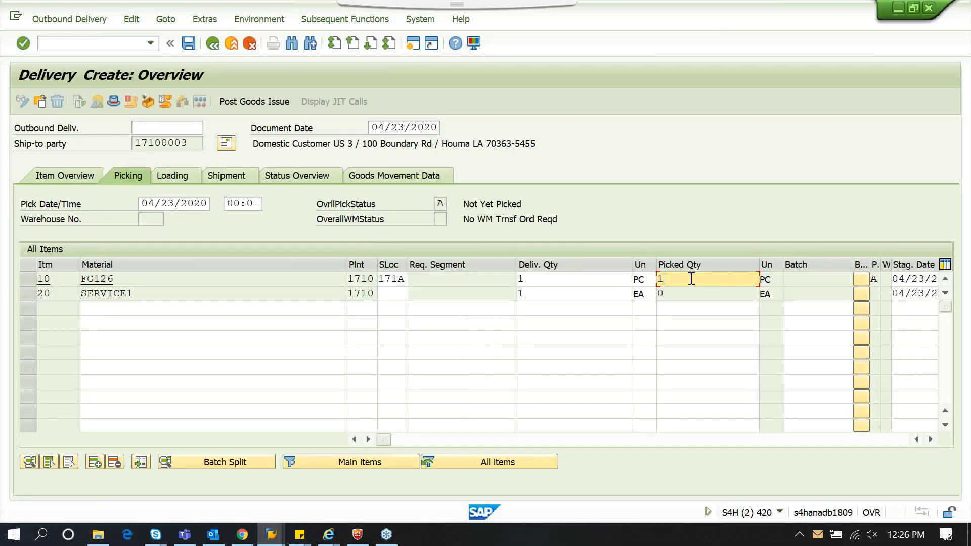
left_click(227, 278)
key("Return")
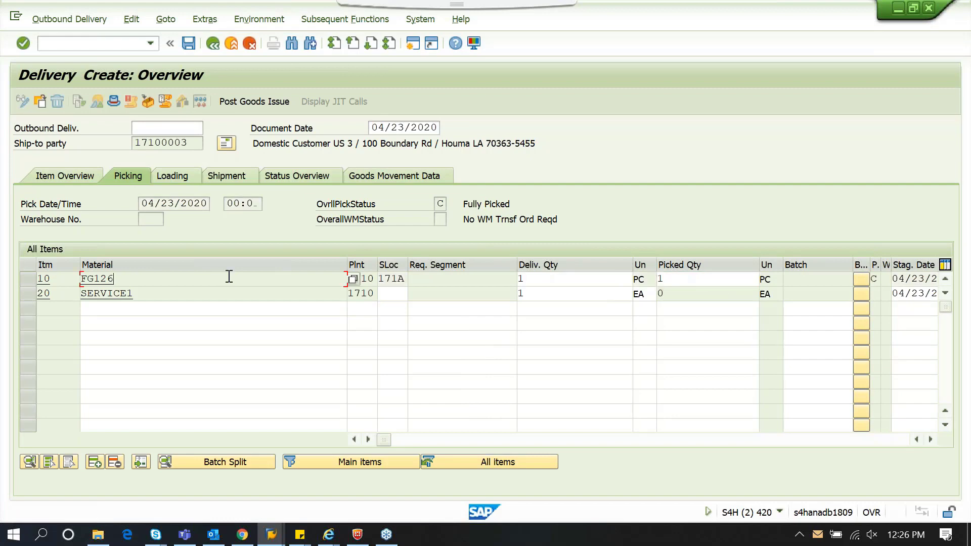
- Assign an automatically created serial number to delivery item FG126 and post the delivery's goods issue
left_click(195, 22)
left_click(219, 75)
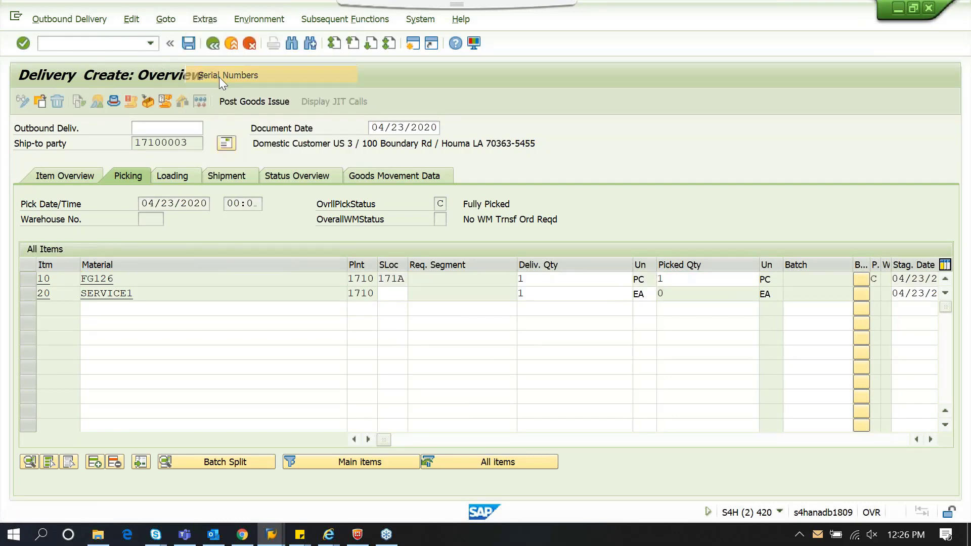
left_click(201, 284)
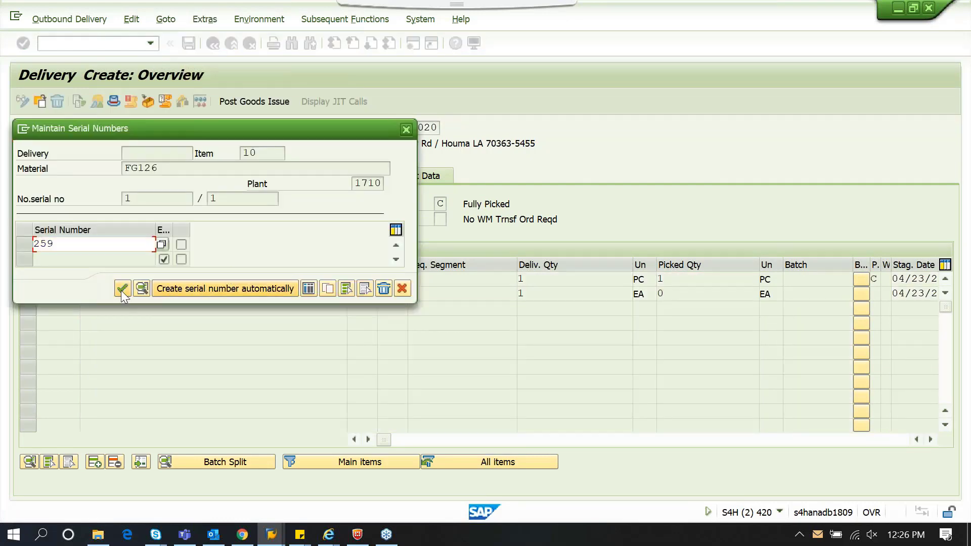
left_click(122, 288)
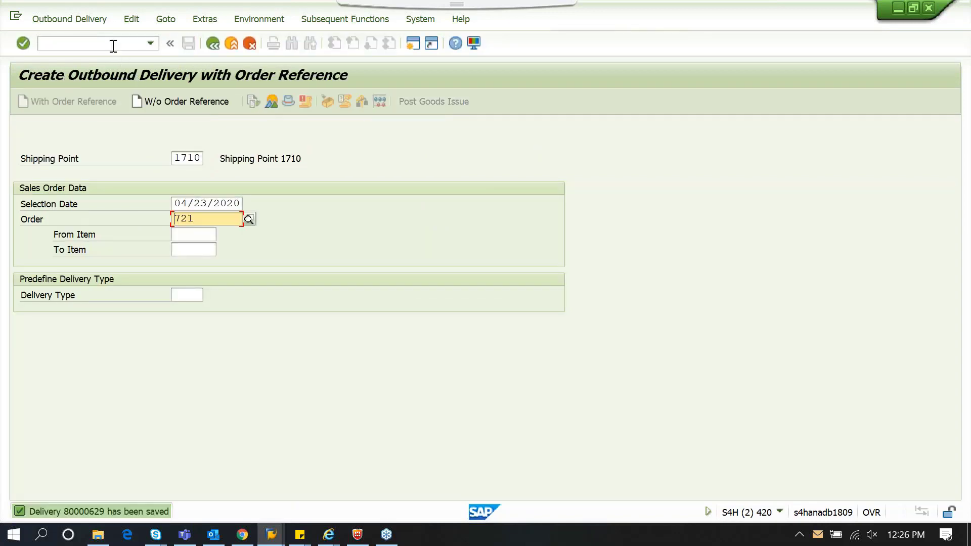
- Open the saved outbound delivery in proof of delivery (VLPOD) and confirm the POD
left_click(151, 47)
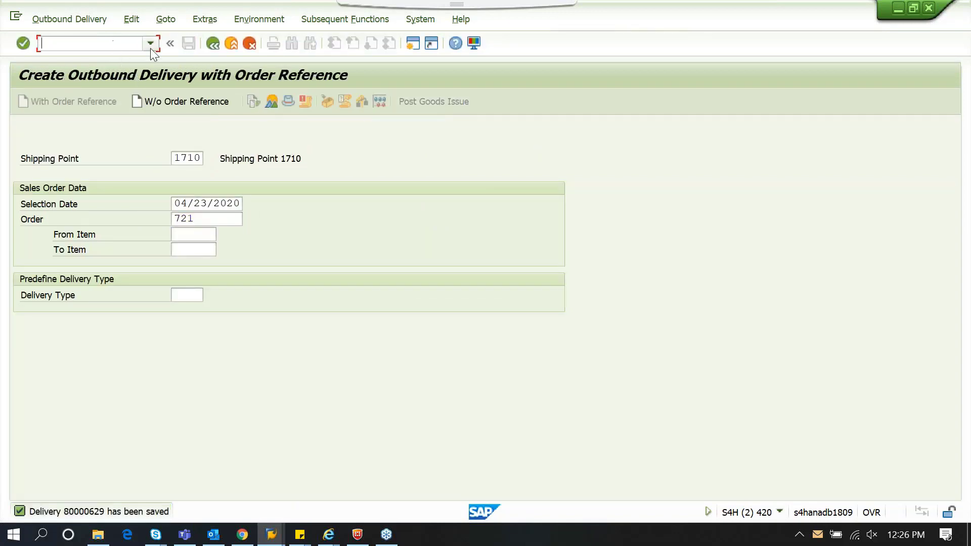
type("/nvlpod")
key("Return")
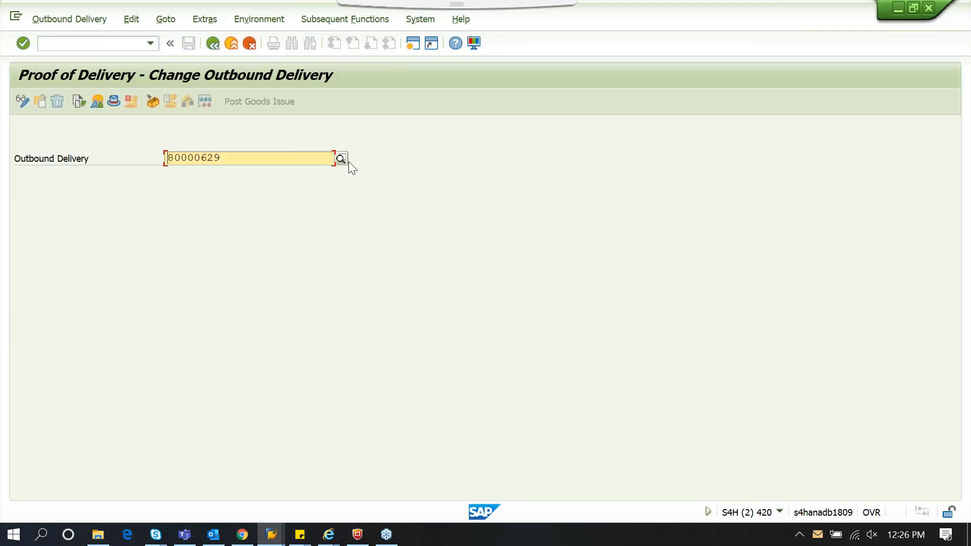
key("Return")
left_click(327, 217)
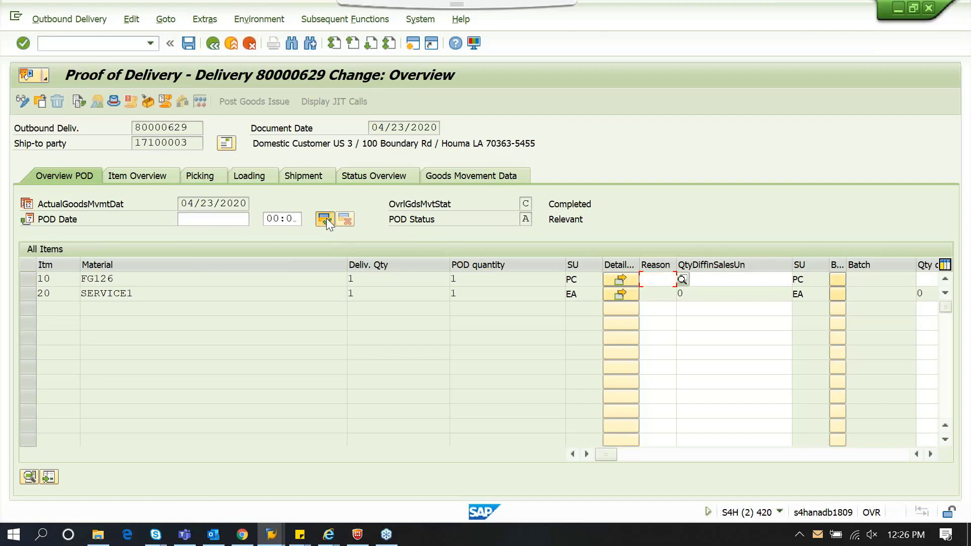
- Try to create a billing document for the delivery in VF01
left_click(104, 46)
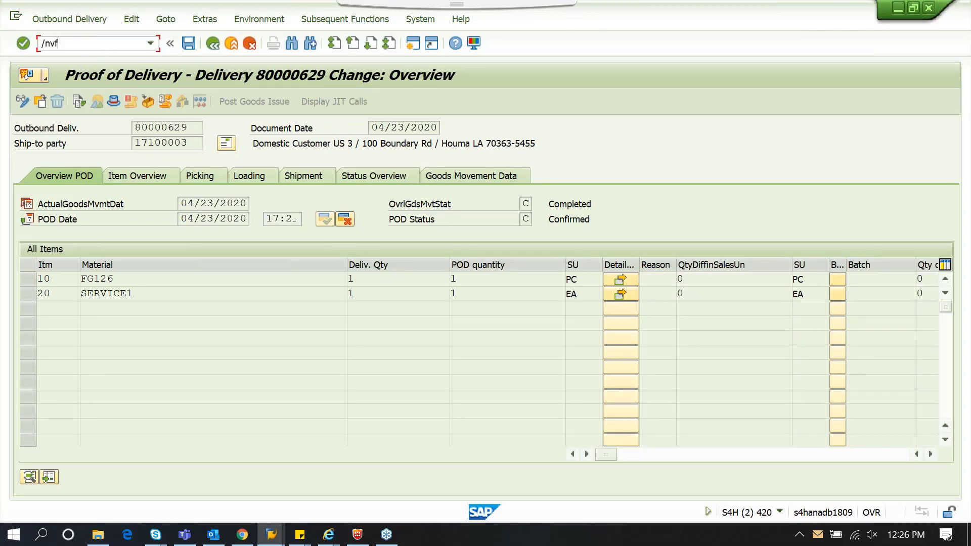
key("Return")
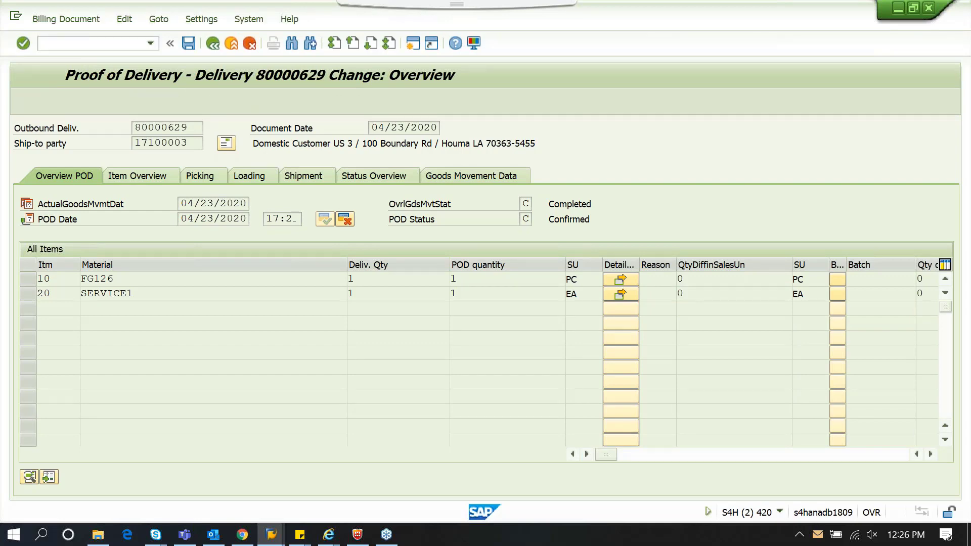
key("Return")
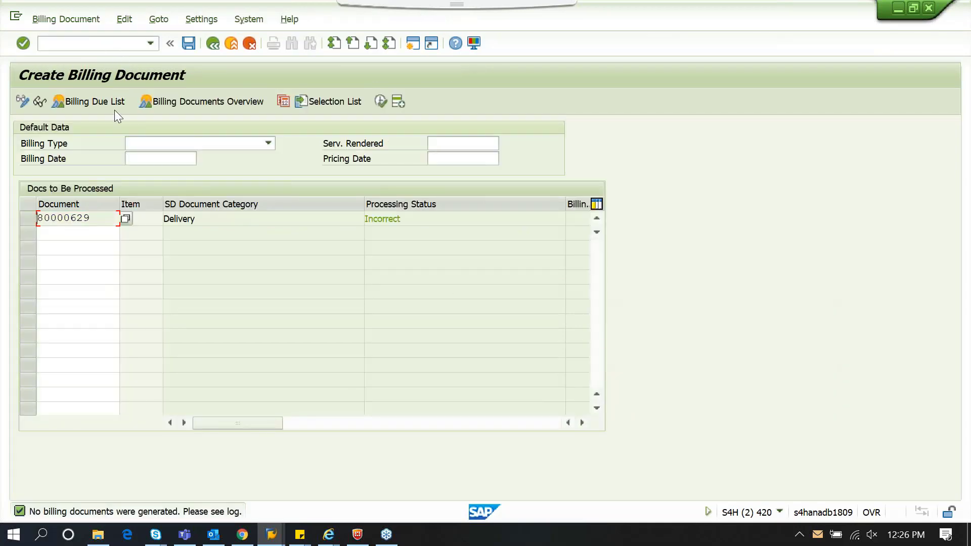
- Reopen the outbound delivery in proof of delivery (VLPOD), confirm the POD and save the delivery
left_click(97, 41)
key("Return")
key("Return")
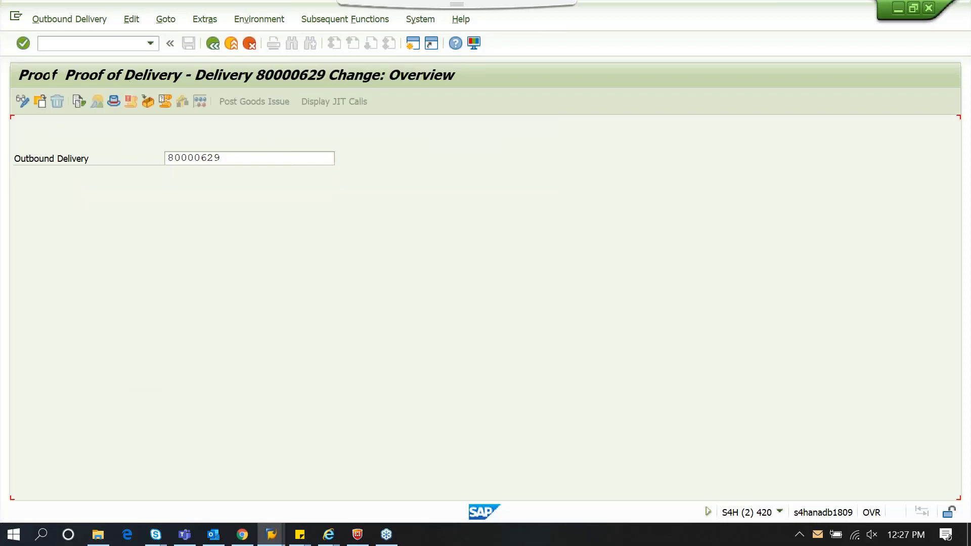
left_click(325, 219)
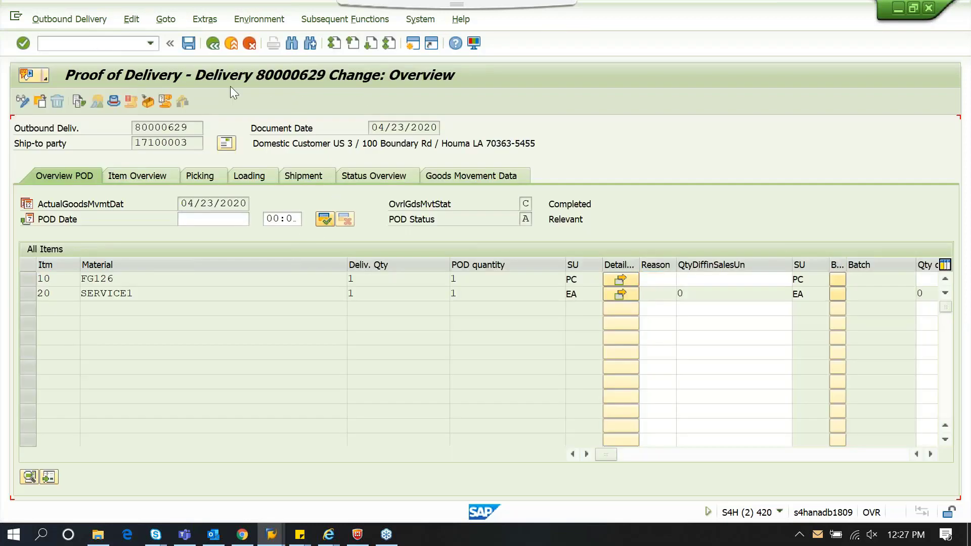
left_click(189, 44)
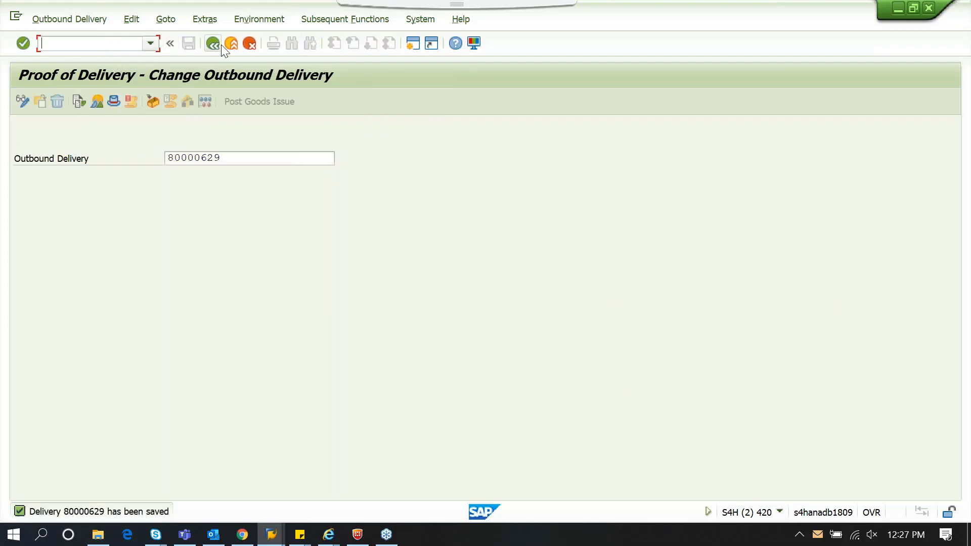
- Create the F2 invoice for the delivery in VF01 and save it
type("/nvf01")
key("Return")
key("Return")
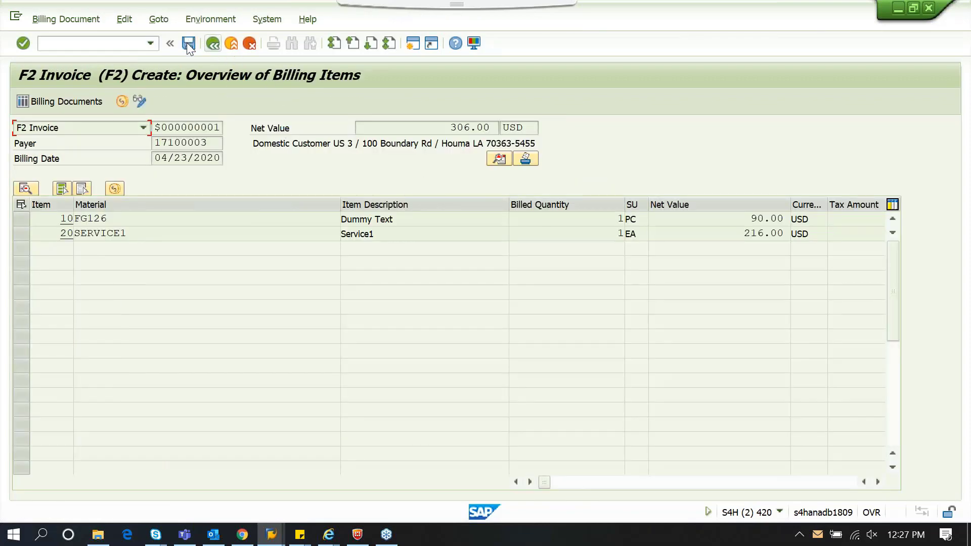
left_click(188, 43)
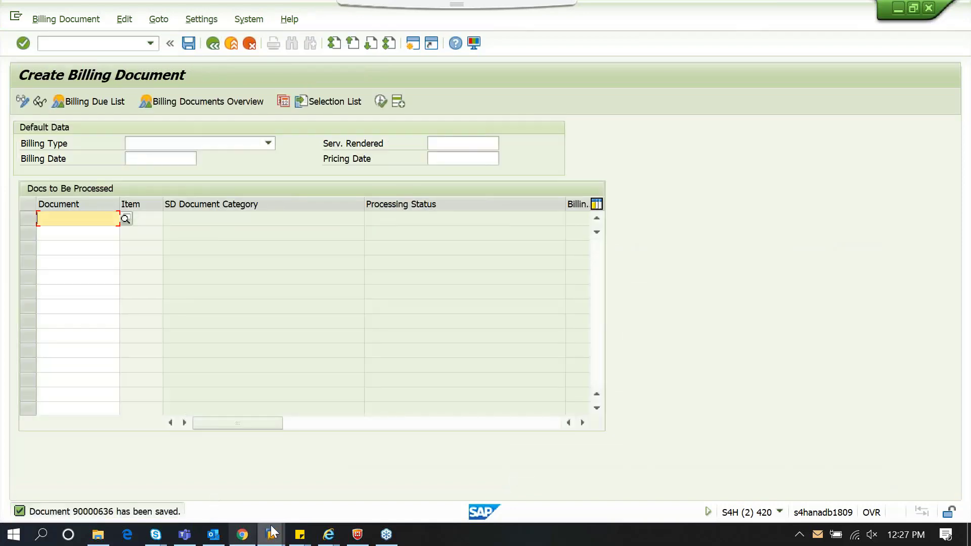
- Return to the revenue accounting item analysis session, refresh it, process all main items and close the processing summary
mouse_move(271, 531)
left_click(509, 483)
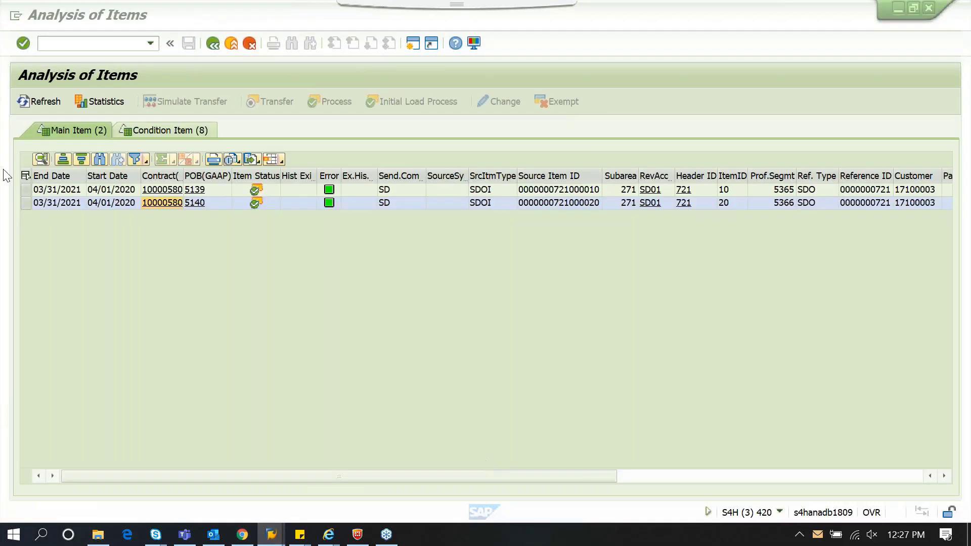
left_click(40, 101)
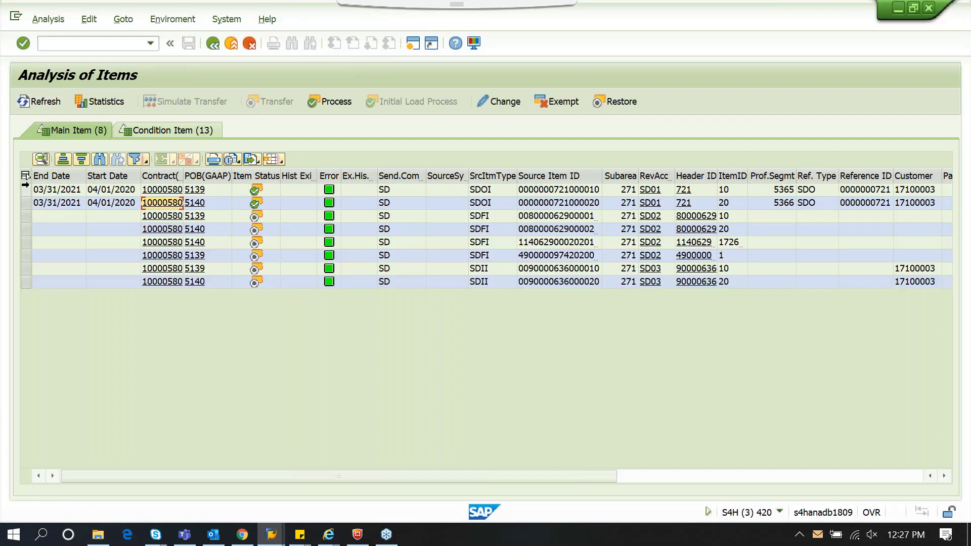
left_click(26, 176)
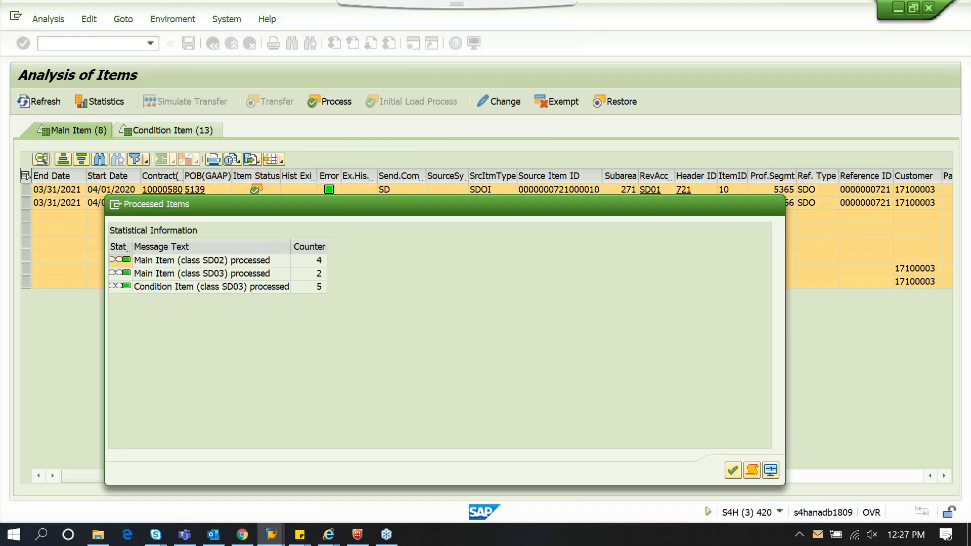
key("Return")
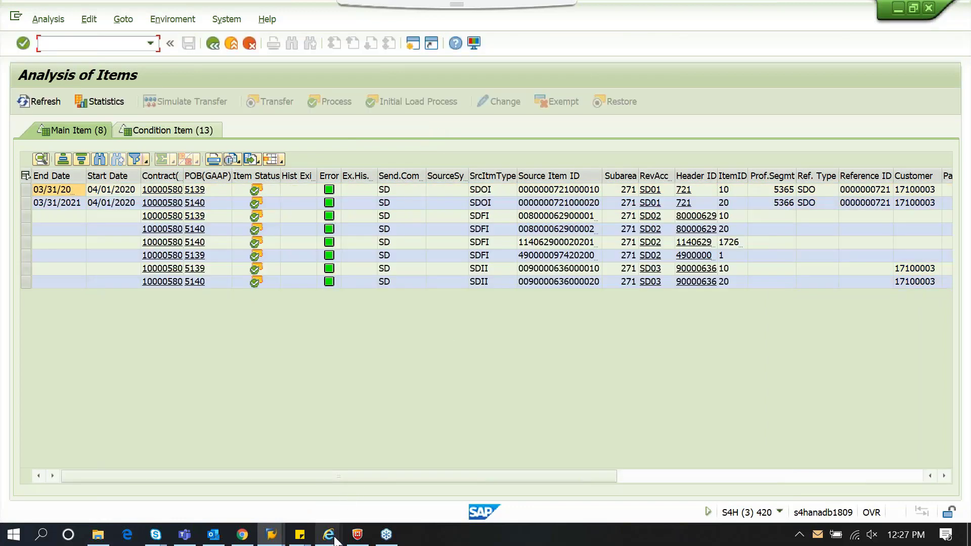
- Switch to Internet Explorer, open the contract's revenue schedule and examine revenue and invoiced amounts by performance obligation and period
mouse_move(329, 534)
left_click(668, 486)
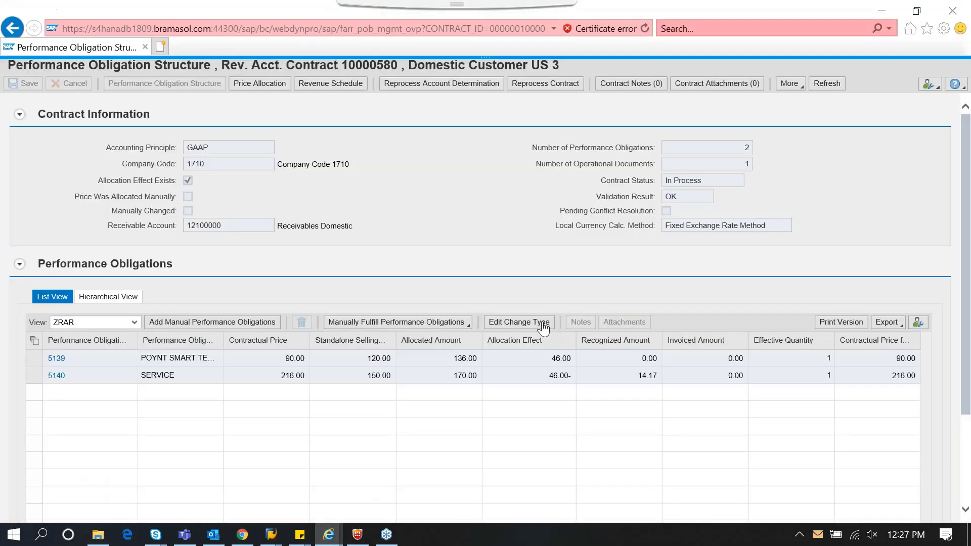
left_click(332, 90)
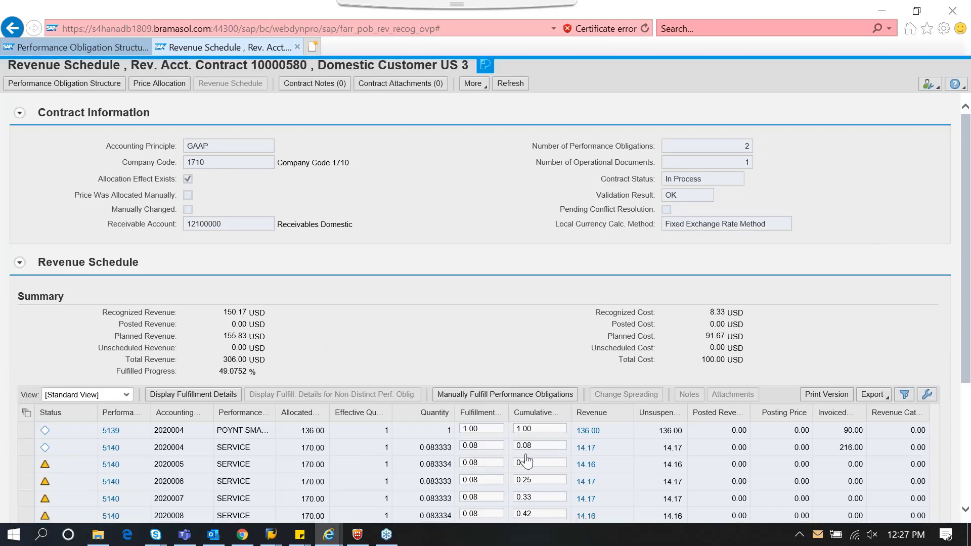
scroll(591, 272, "down", 3)
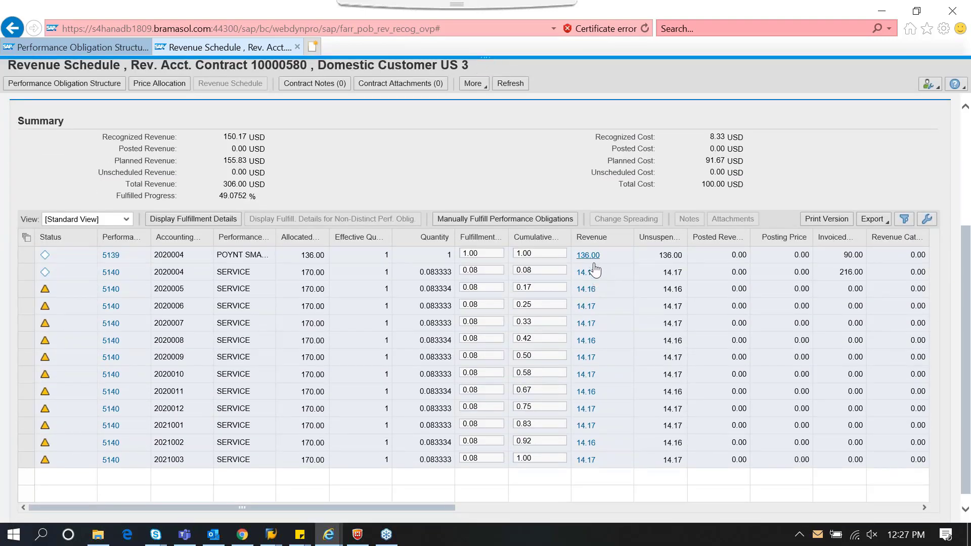
scroll(411, 344, "up", 3)
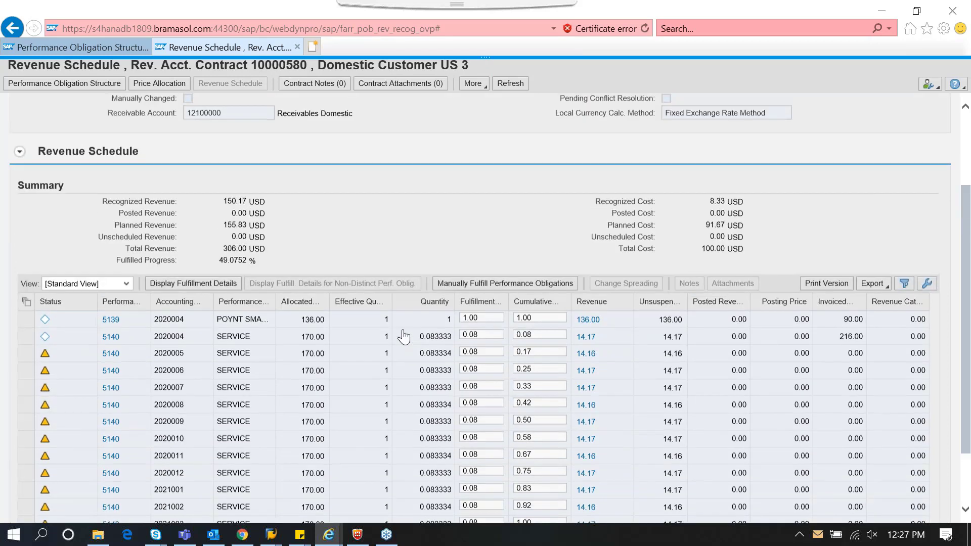
- Copy the revenue accounting contract number, switch to the SAP Easy Access session and open FARR_REV_TRANSFER
left_click_drag(255, 65, 307, 64)
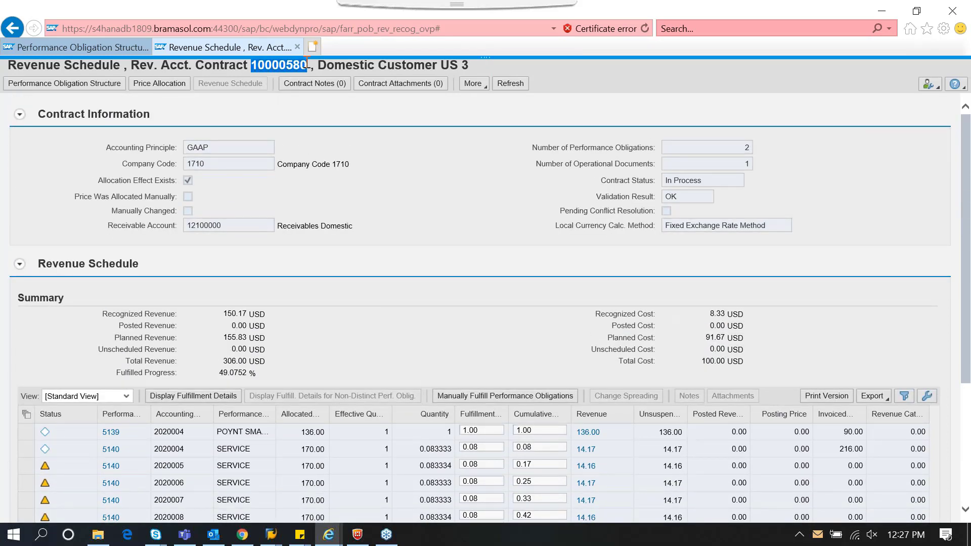
left_click(397, 240)
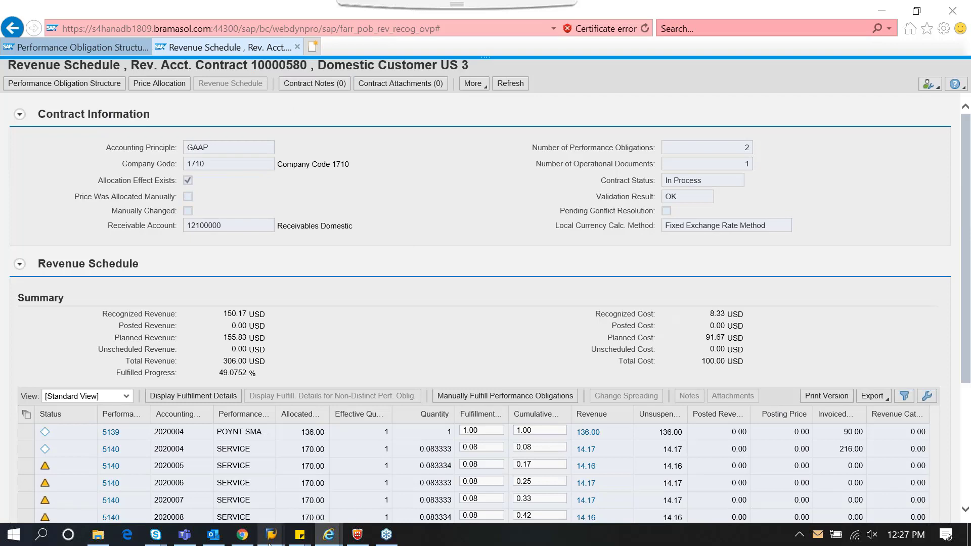
mouse_move(271, 534)
left_click(647, 465)
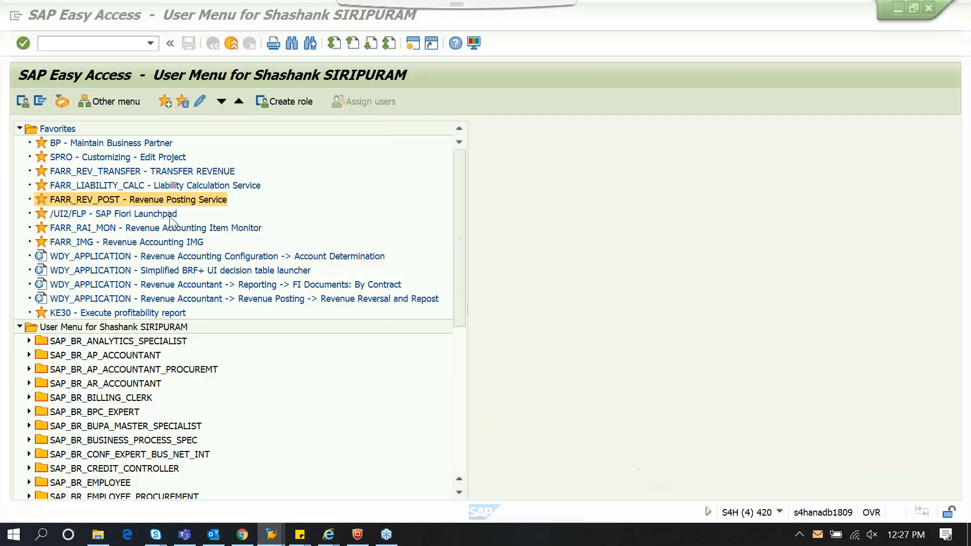
left_click(122, 175)
double_click(121, 175)
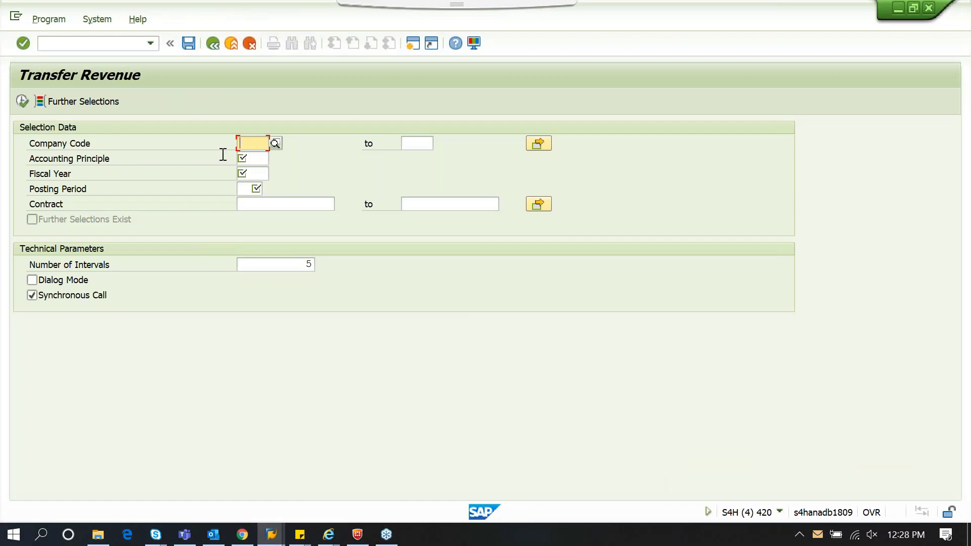
- Run Transfer Revenue in dialog mode for company code 1710, GAAP, fiscal year 2020, period 4 and the copied contract, then leave the program
left_click(251, 158)
left_click(252, 173)
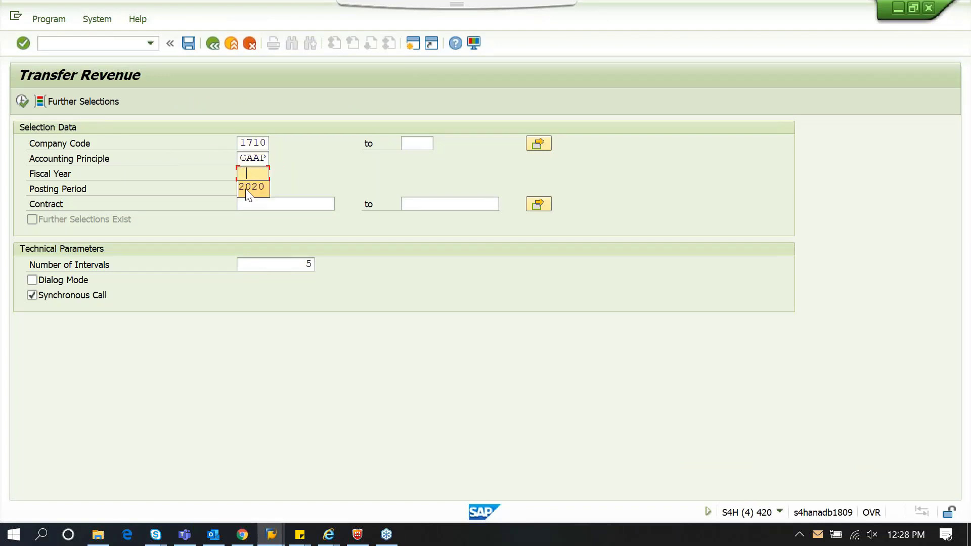
left_click(248, 188)
left_click(251, 197)
left_click(263, 203)
type("10000580")
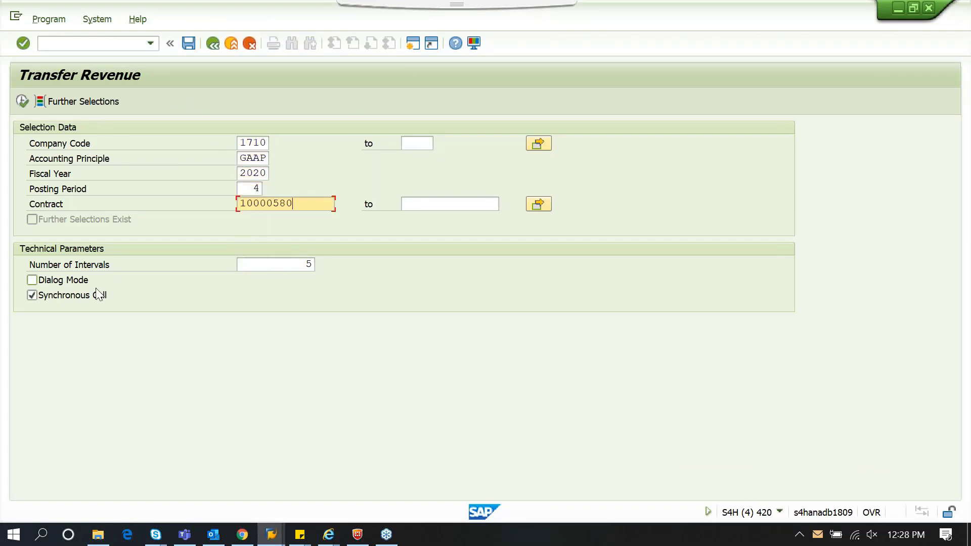
left_click(80, 281)
left_click(22, 102)
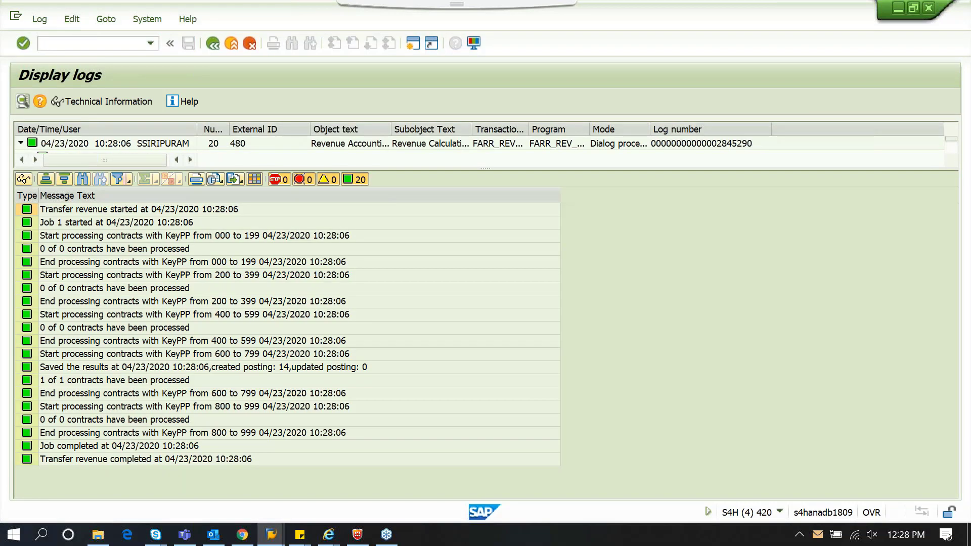
key("F3")
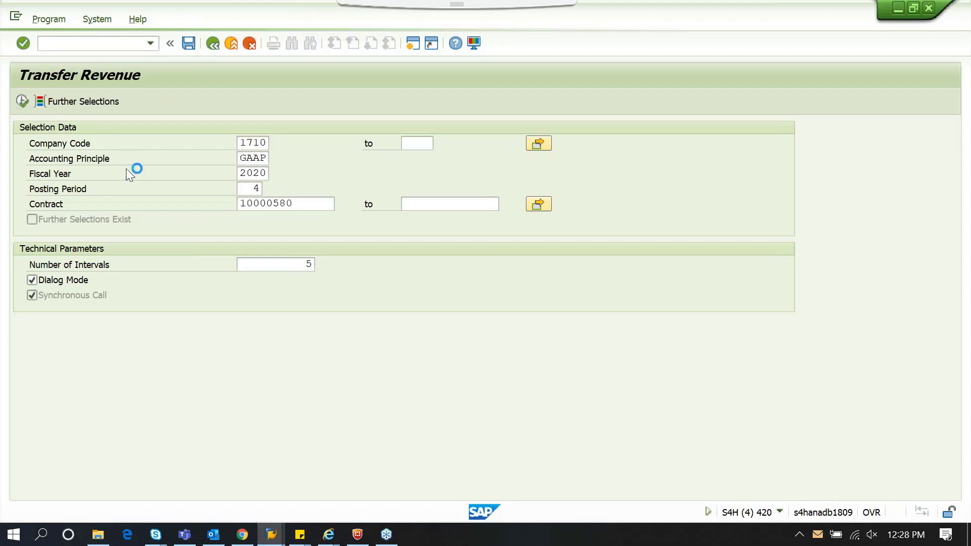
key("F3")
- Run the contract liabilities and assets calculation in dialog mode for company code 1710, GAAP, 2020, period 4 and the same contract, then exit
double_click(146, 186)
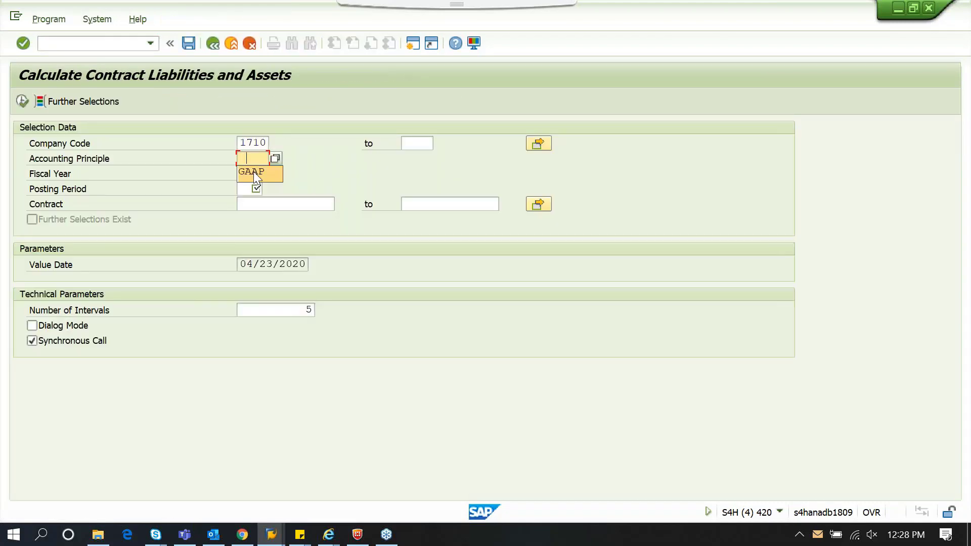
left_click(248, 187)
left_click(244, 202)
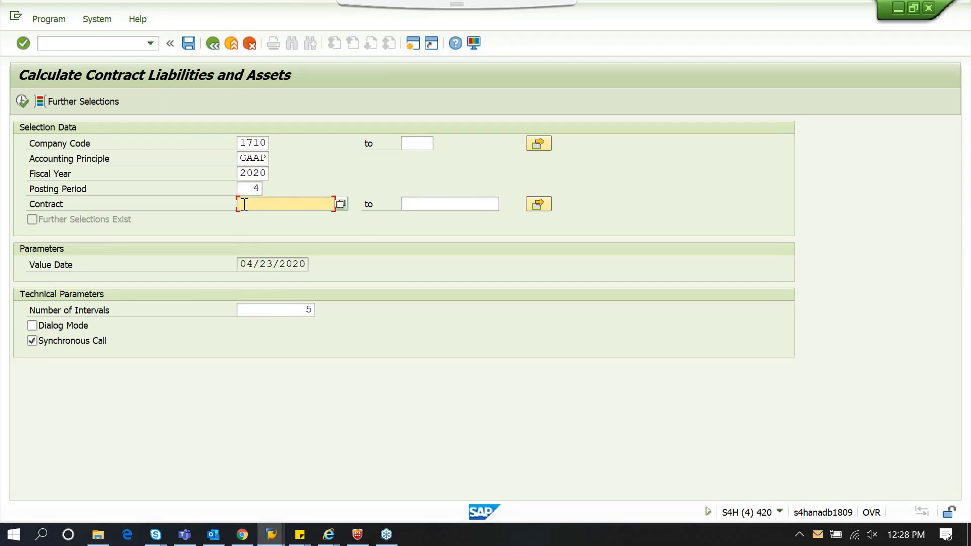
type("10000580")
left_click(45, 325)
left_click(21, 103)
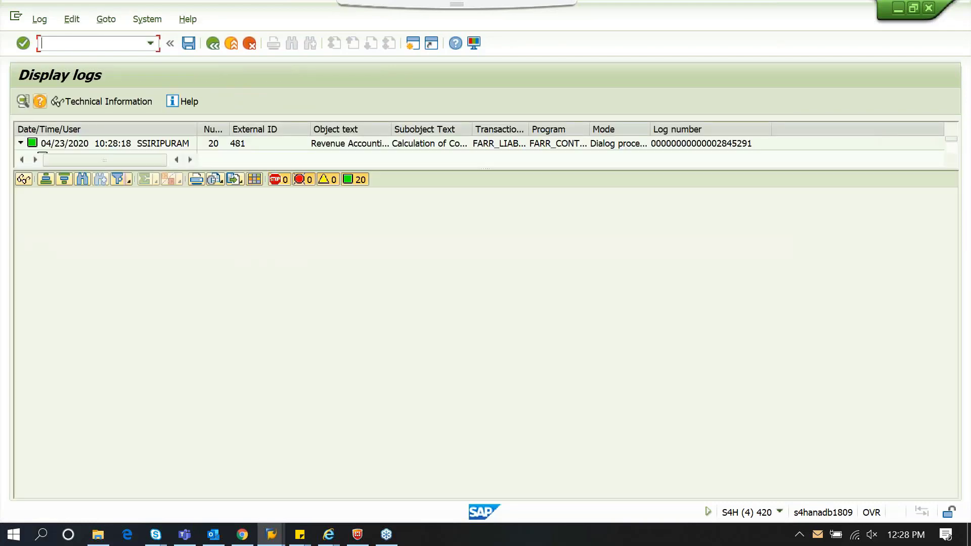
key("F3")
key("F3")
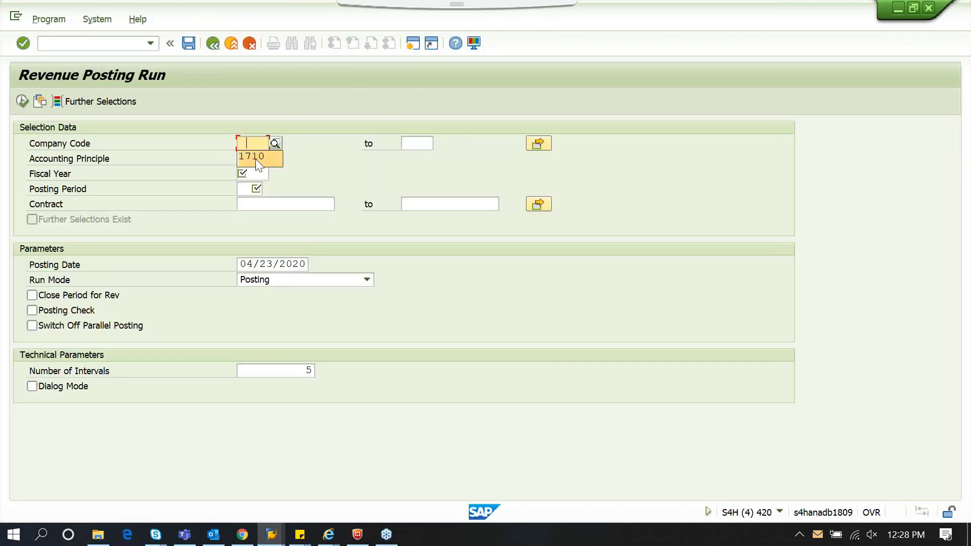
- Run the revenue posting in dialog mode for company code 1710, GAAP, fiscal year 2020, period 4 and the same contract
left_click(256, 161)
type("GAAP")
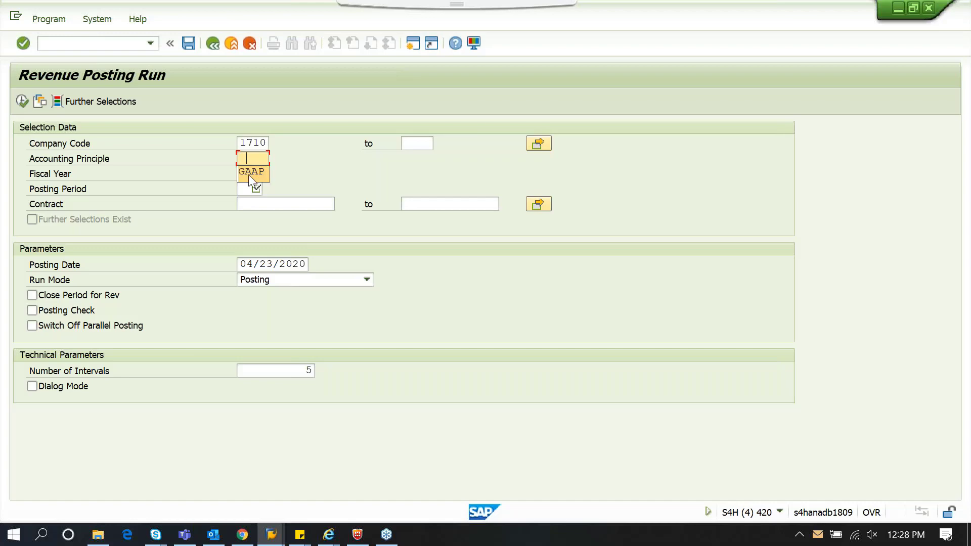
key("Tab")
type("2020")
key("Tab")
type("4")
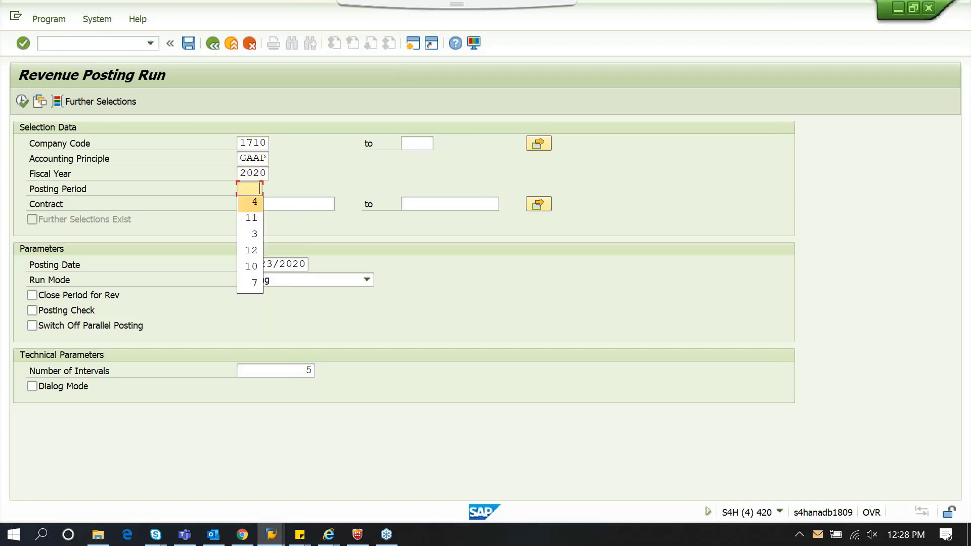
key("Tab")
type("10000580")
left_click(71, 316)
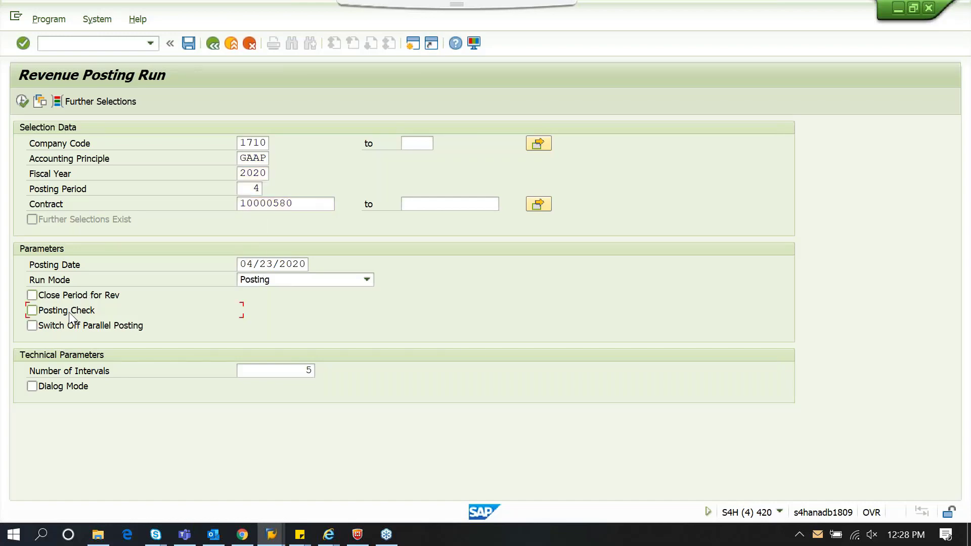
left_click(74, 390)
left_click(21, 104)
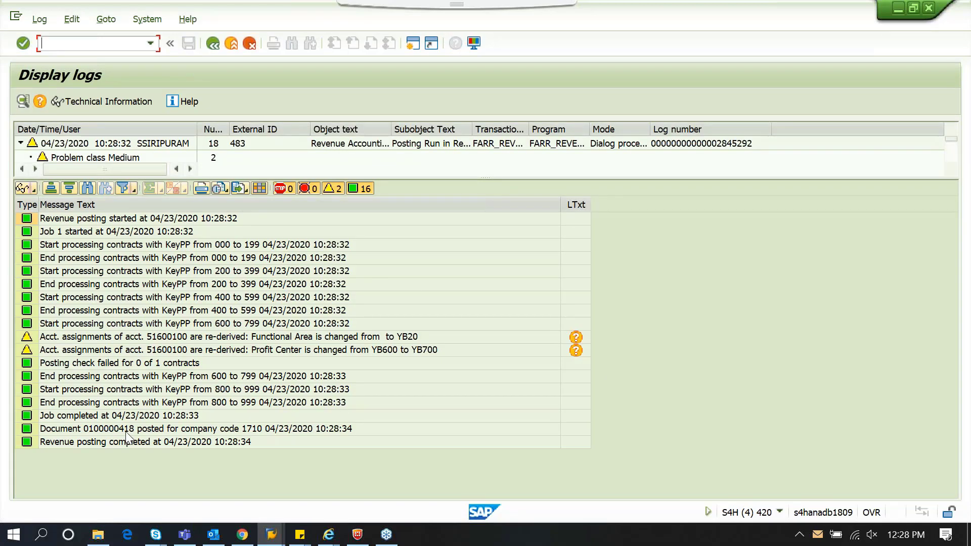
- Open FB03 for the document number posted in the log and examine the accounting document's line items
left_click(126, 432)
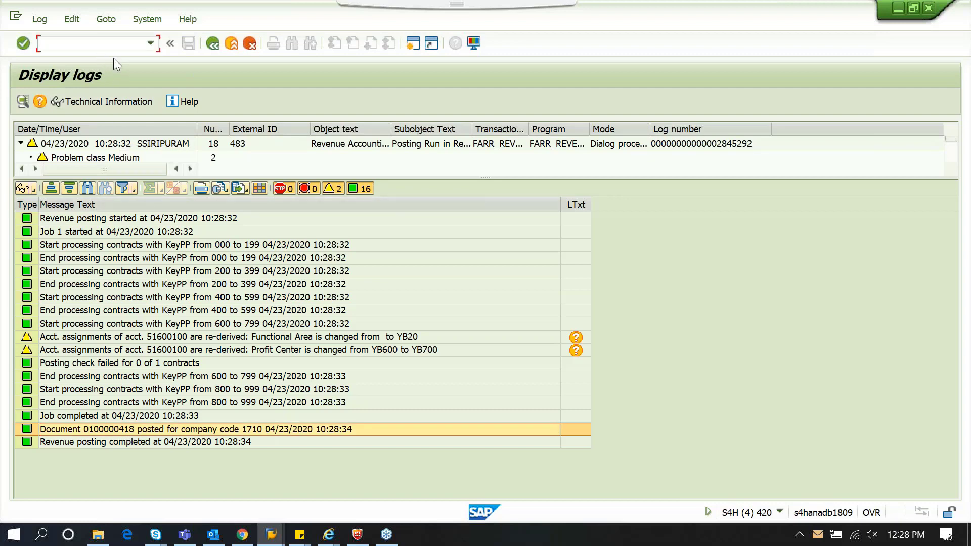
type("/nfb03")
key("Return")
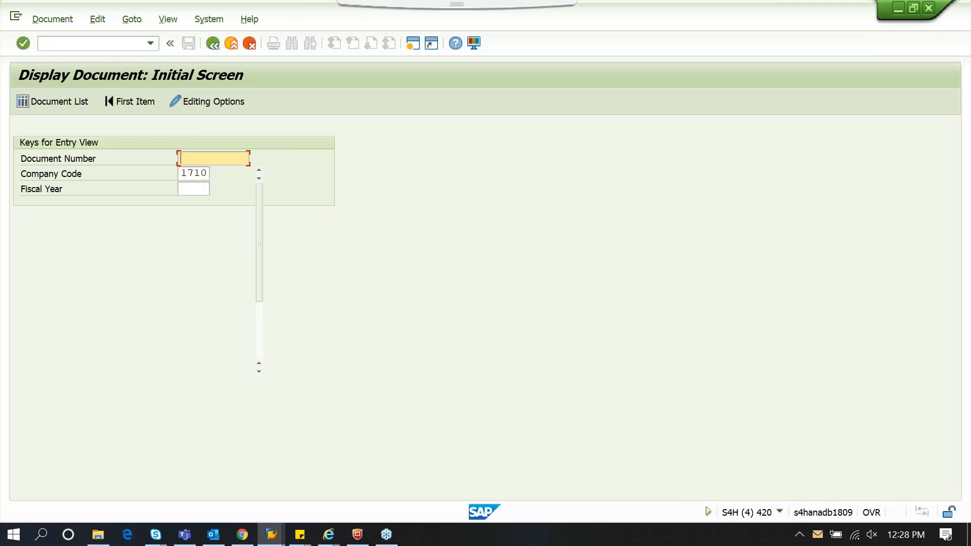
type("100000418")
key("Return")
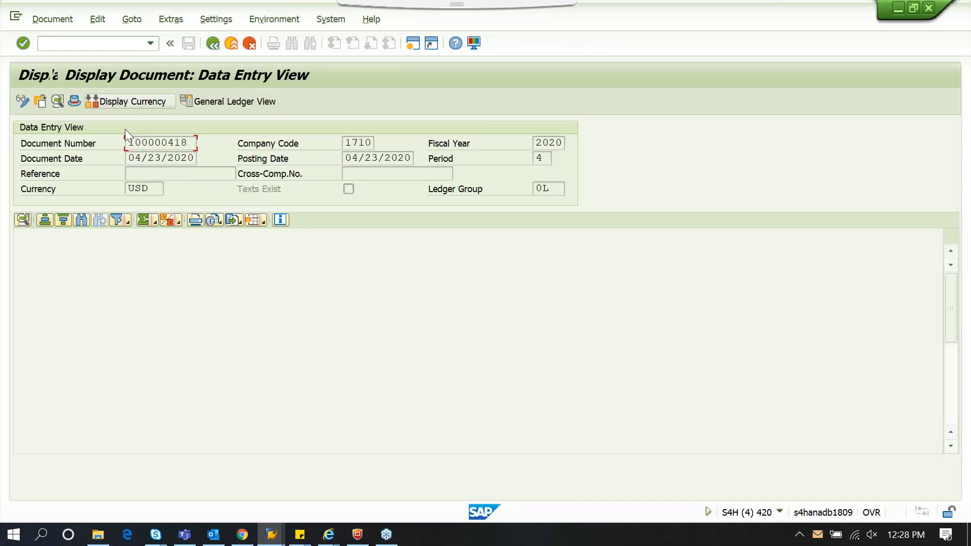
scroll(235, 342, "down", 3)
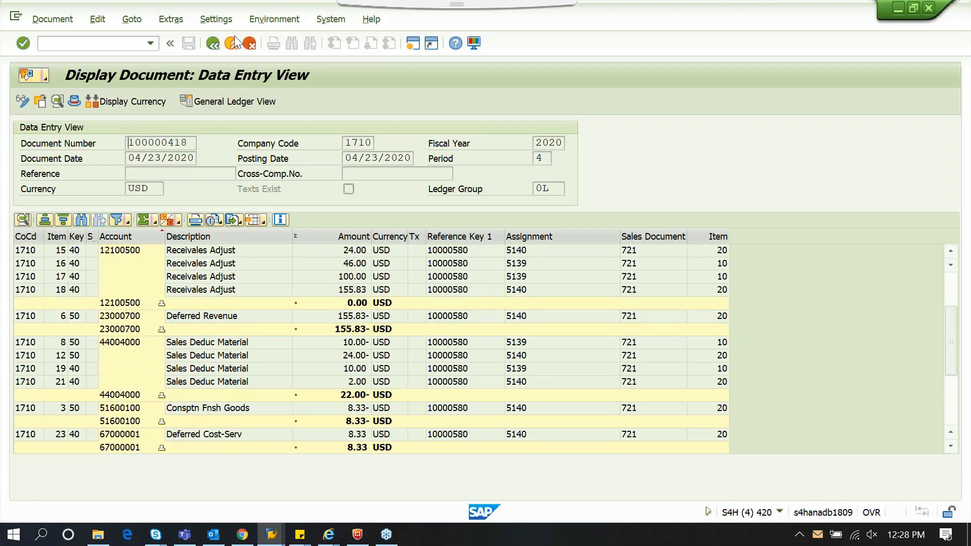
- List the accounting documents related to this posting and open the first Profitability Analysis document
left_click(267, 22)
mouse_move(284, 93)
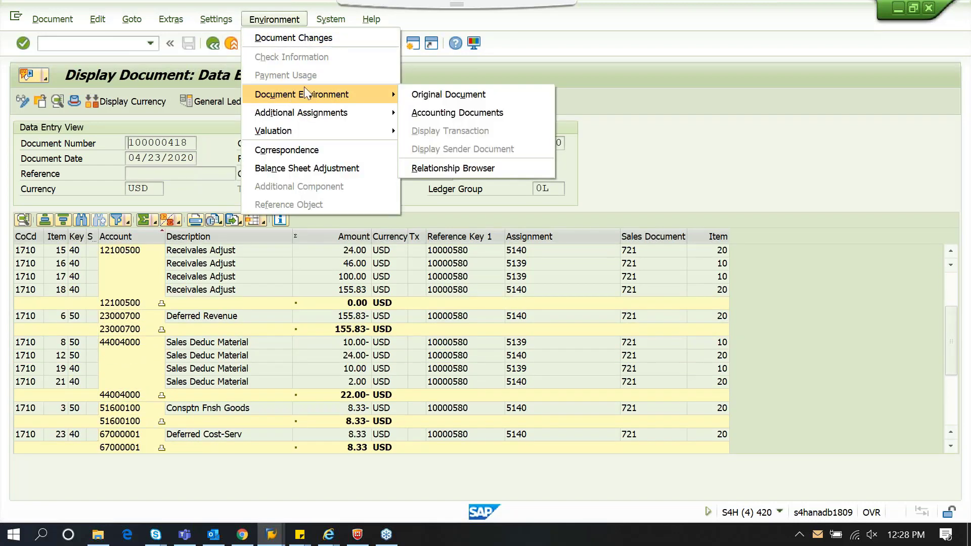
left_click(440, 114)
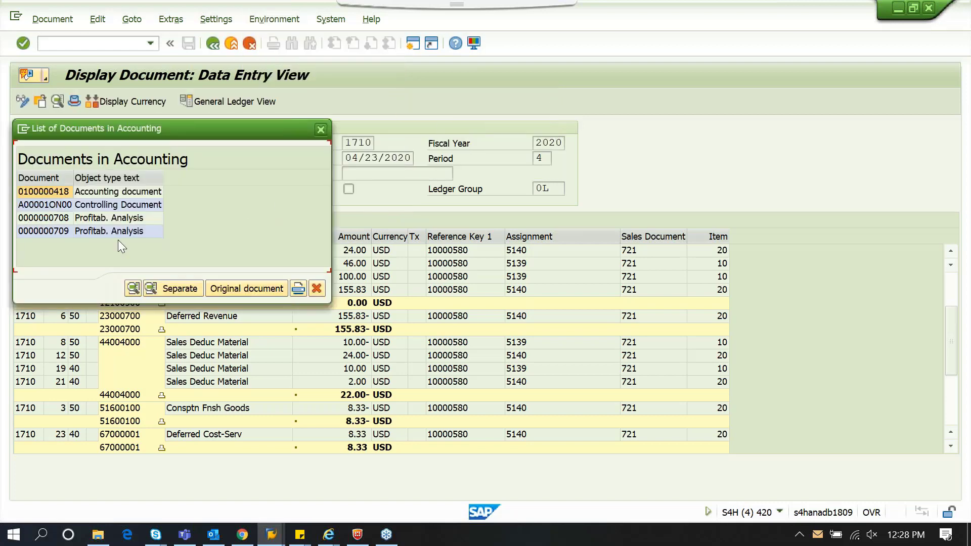
left_click(108, 218)
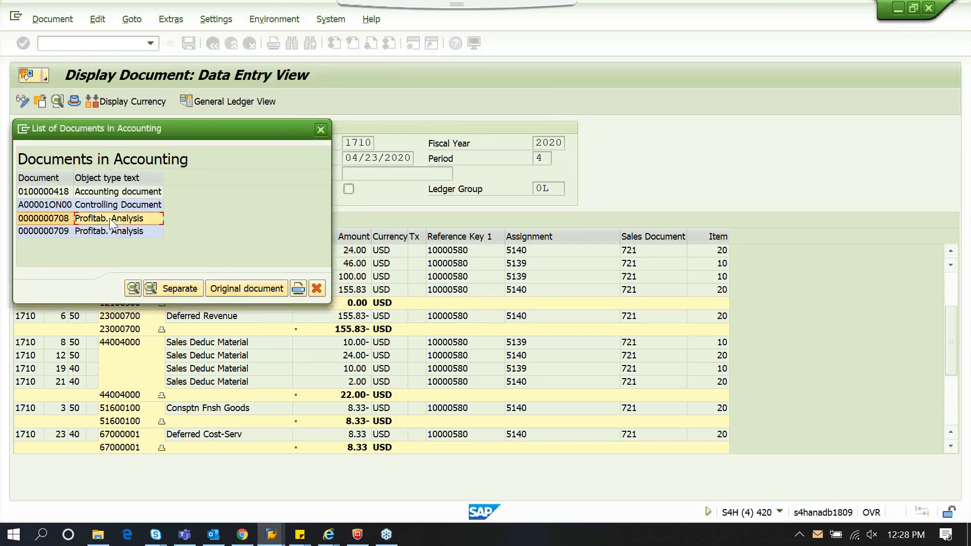
left_click(108, 232)
left_click(110, 219)
double_click(112, 219)
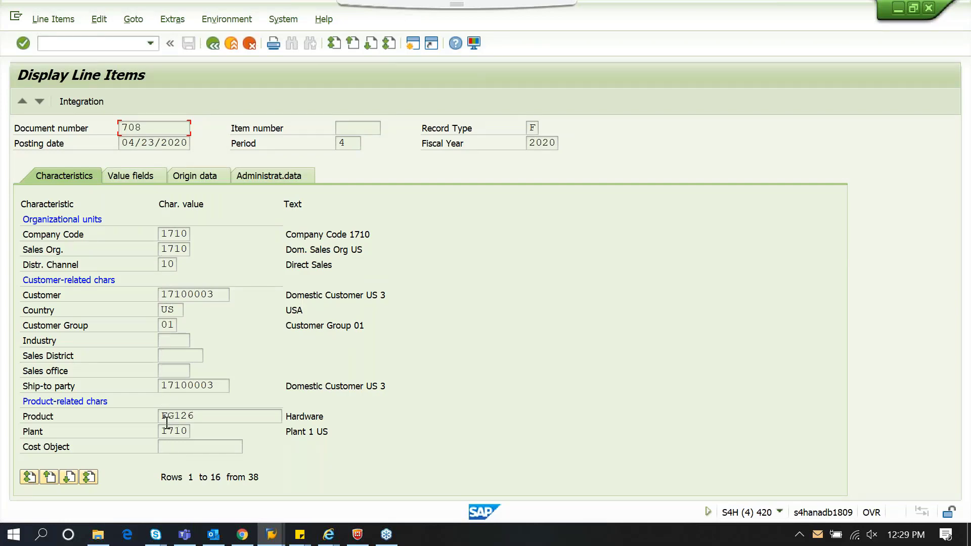
- Examine the line item's contract, POB and POB type characteristics, checking them against the contract's performance obligation structure in Internet Explorer
left_click(70, 478)
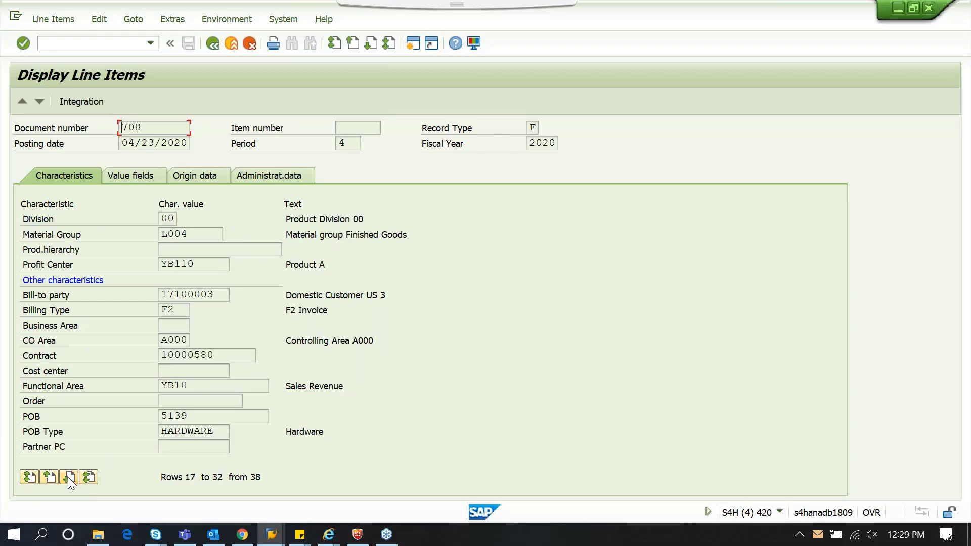
left_click_drag(223, 354, 150, 353)
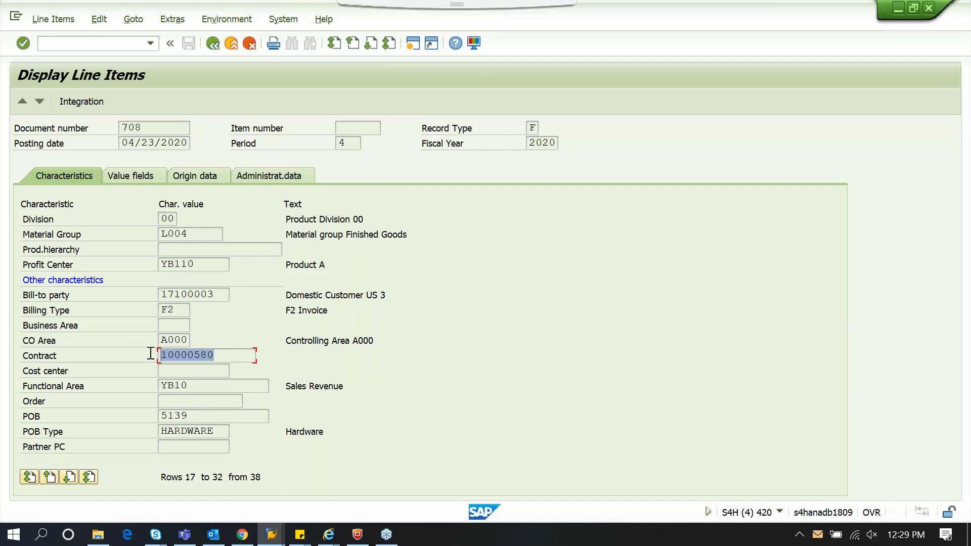
left_click(222, 360)
left_click_drag(224, 359, 162, 358)
left_click(162, 358)
mouse_move(328, 537)
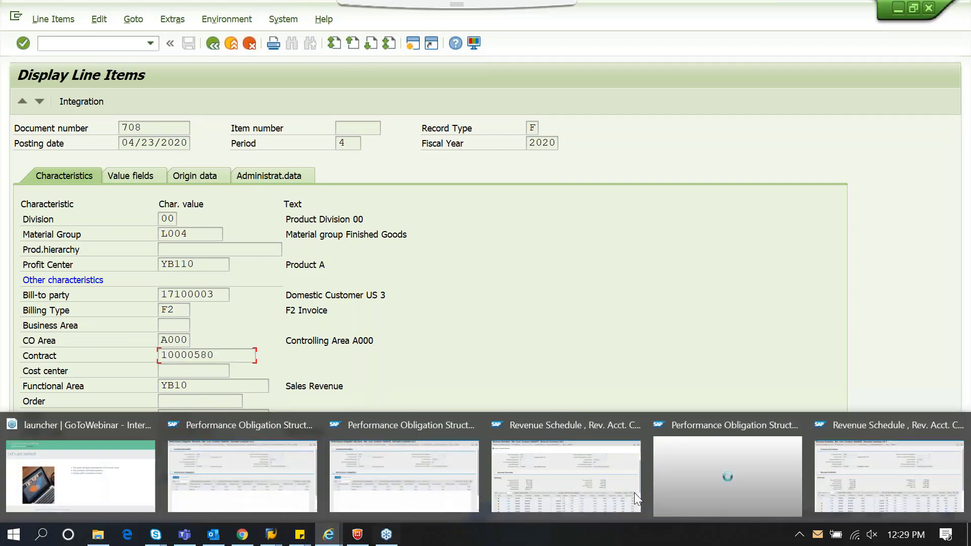
left_click(727, 471)
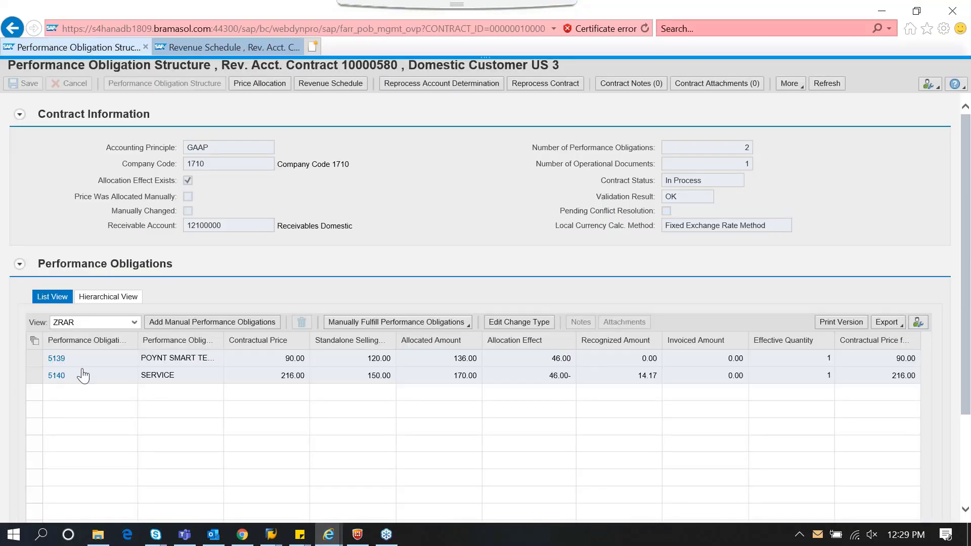
key("alt+Tab")
left_click(164, 418)
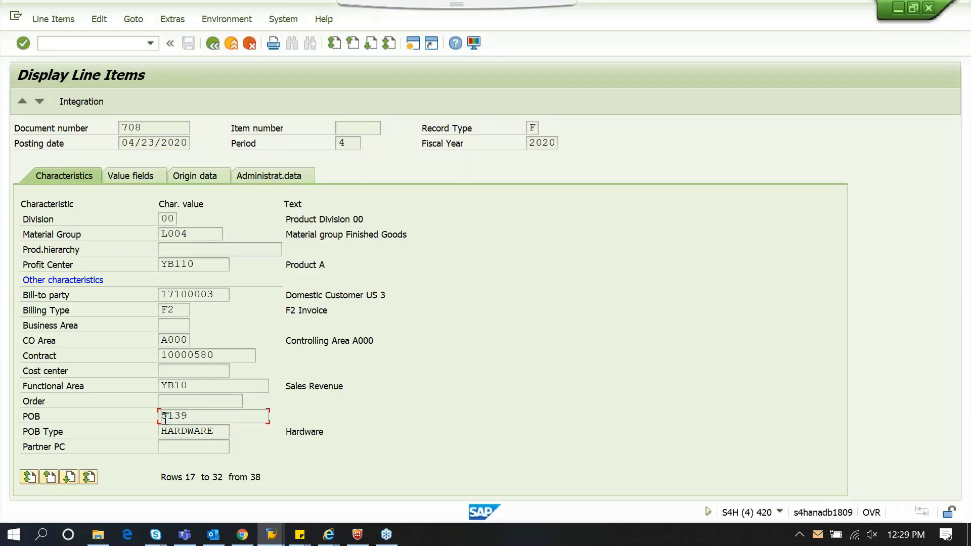
left_click_drag(219, 431, 152, 431)
left_click(221, 430)
- Examine the hardware document's value fields down to the sales revenue amount, then return to the list of accounting documents
left_click(135, 181)
key("Page_Down")
key("Page_Down")
key("Page_Down")
key("Page_Down")
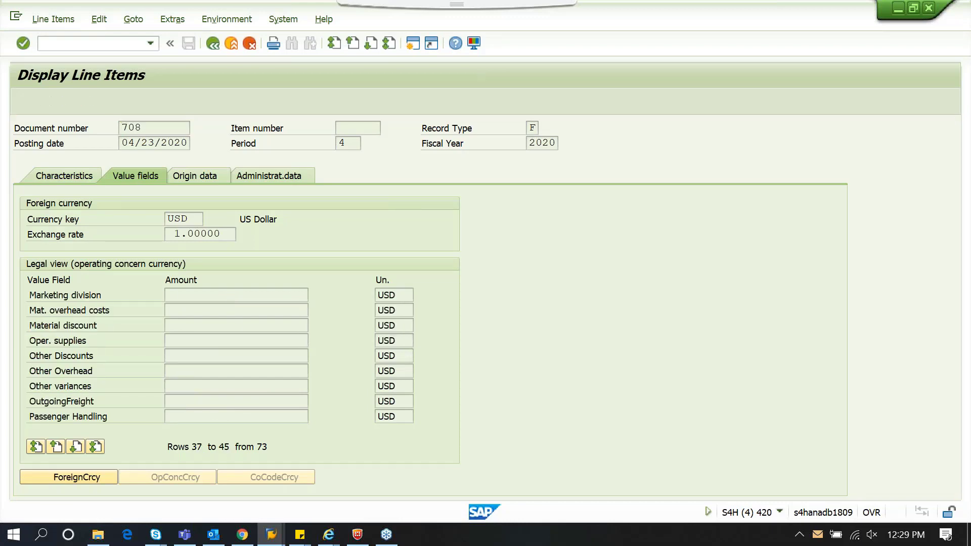
key("Page_Down")
key("Page_Down")
key("Page_Down")
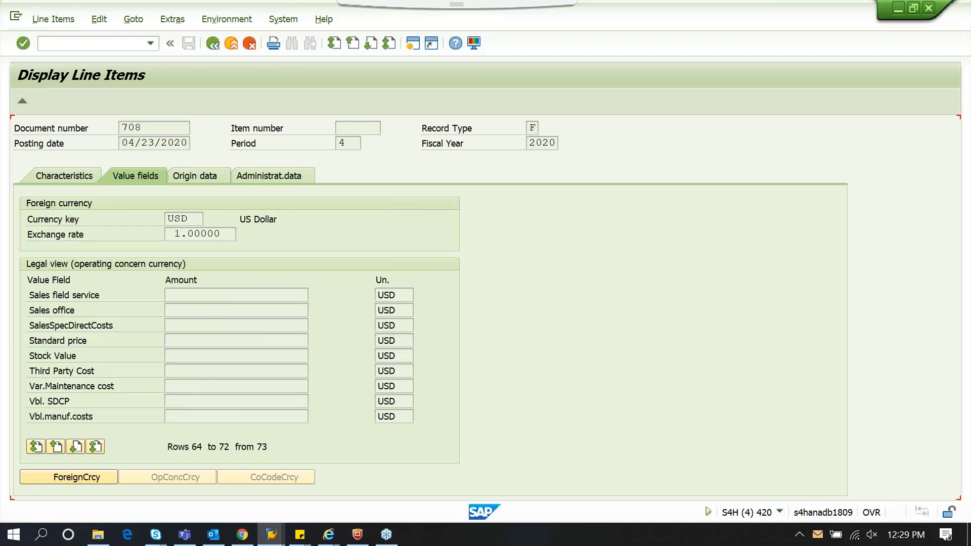
key("Page_Up")
left_click_drag(265, 346, 303, 338)
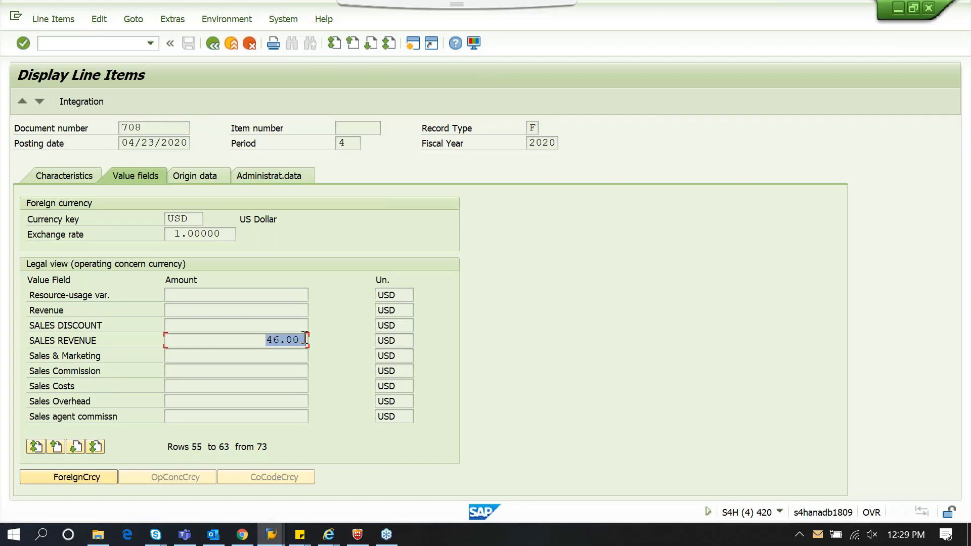
left_click(305, 340)
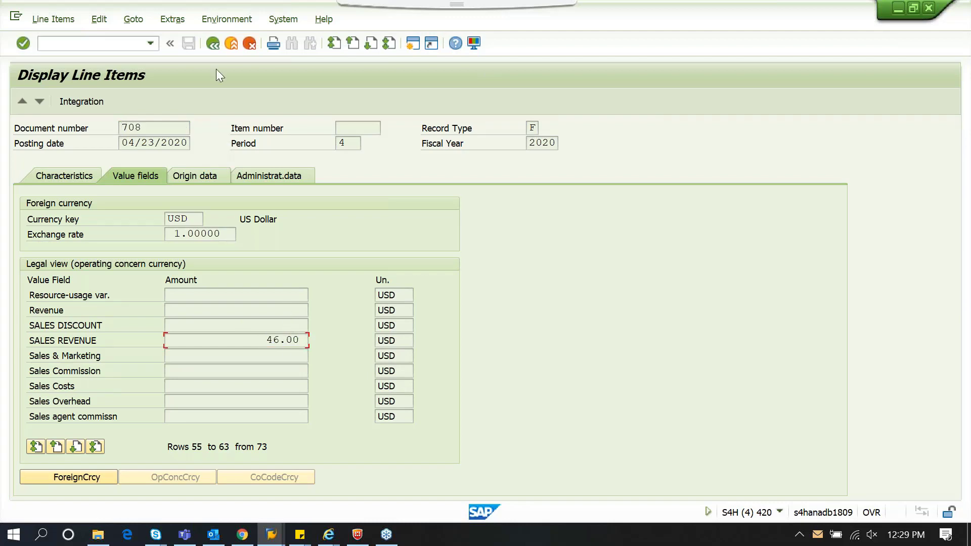
left_click(213, 44)
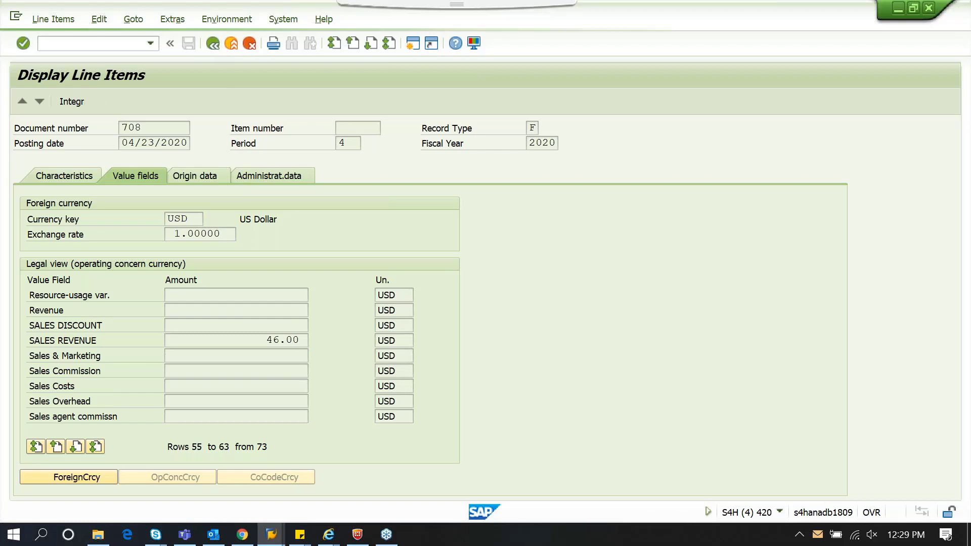
- Open the second Profitability Analysis document and check its POB and POB type against the performance obligation structure in Internet Explorer
double_click(102, 230)
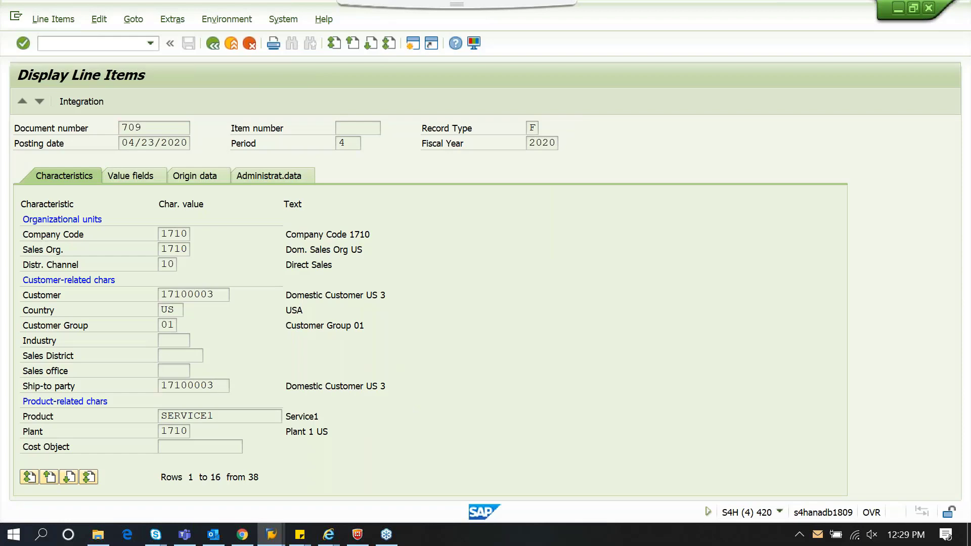
key("Page_Down")
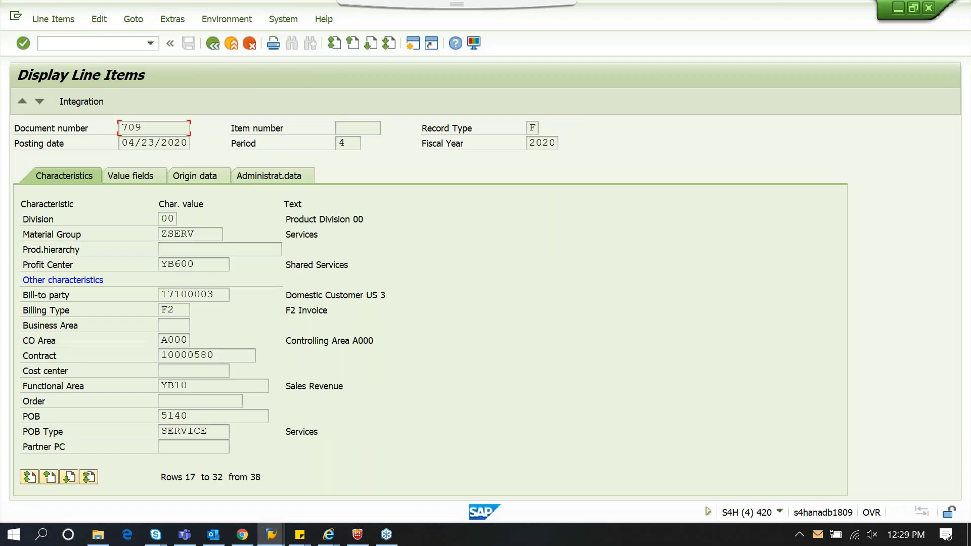
left_click(204, 413)
left_click_drag(214, 430, 158, 431)
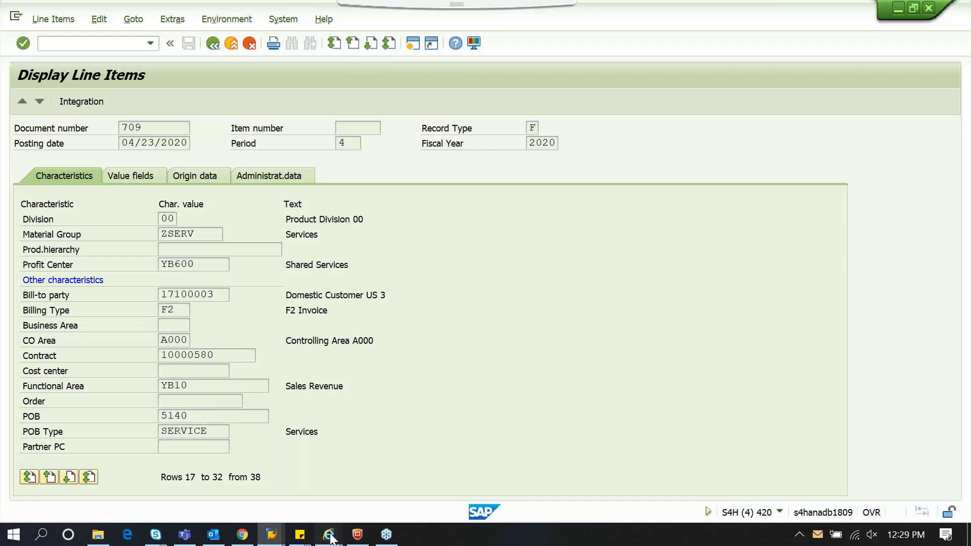
mouse_move(330, 538)
left_click(672, 485)
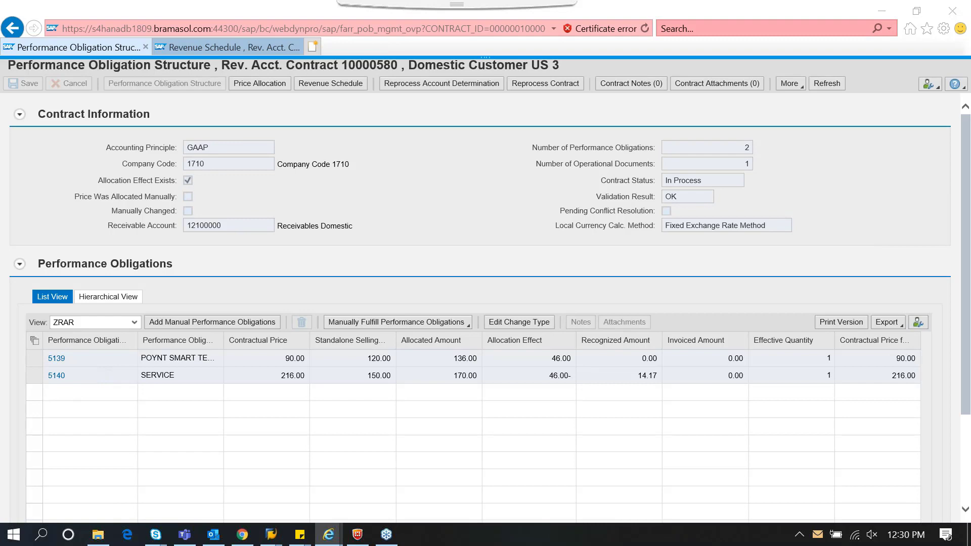
key("alt+Tab")
- Examine the service document's value fields for sales discount and sales revenue, then return and close the list of accounting documents
left_click(143, 180)
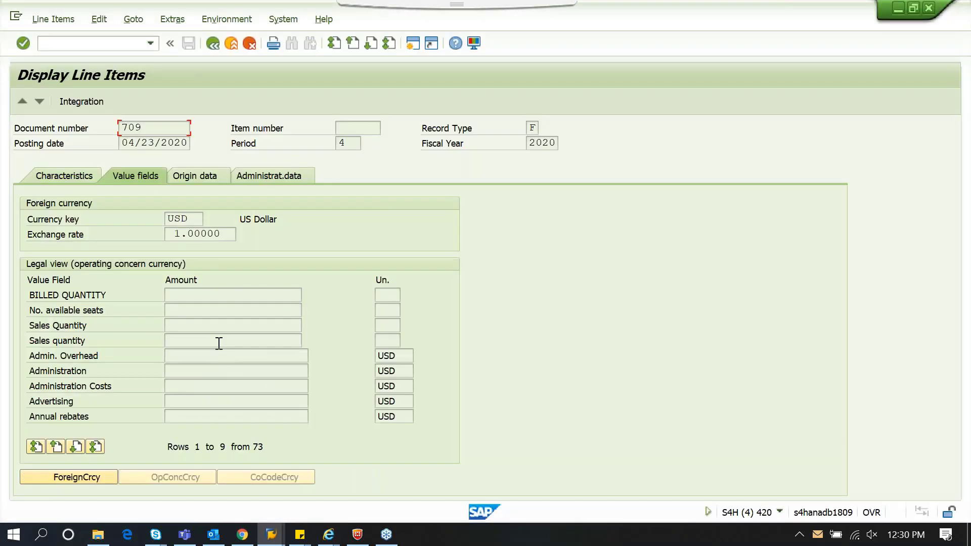
key("Page_Down")
key("Page_Down")
key("Page_Down")
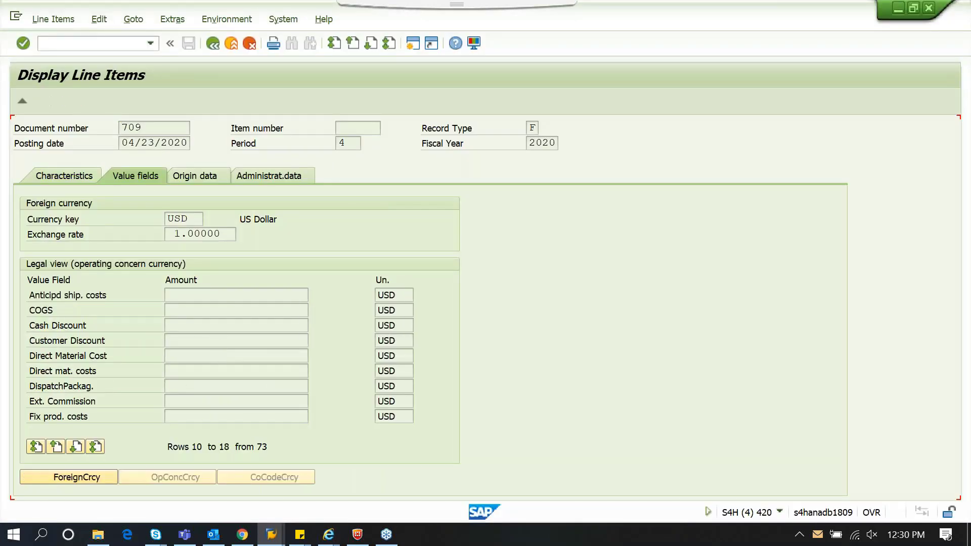
key("Page_Down")
key("Page_Down")
key("Page_Down")
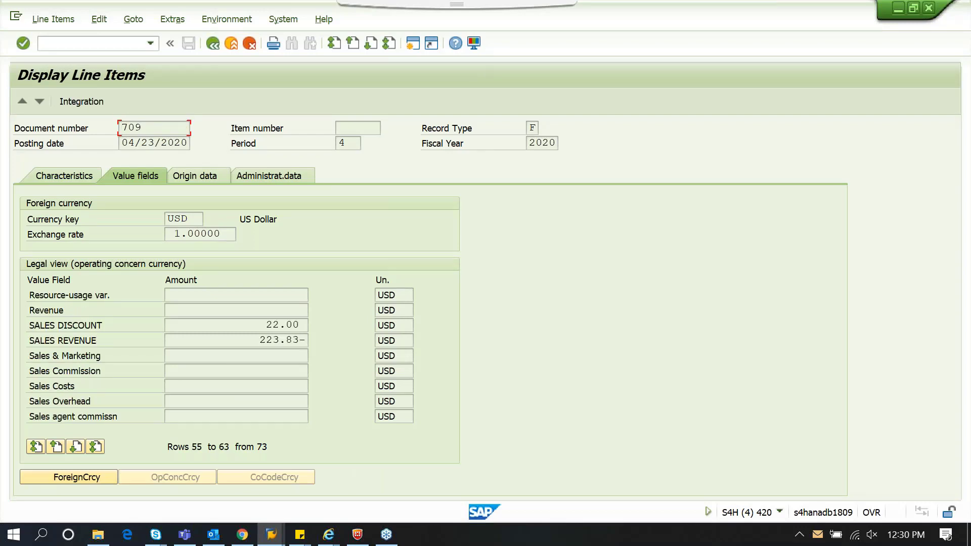
left_click(213, 46)
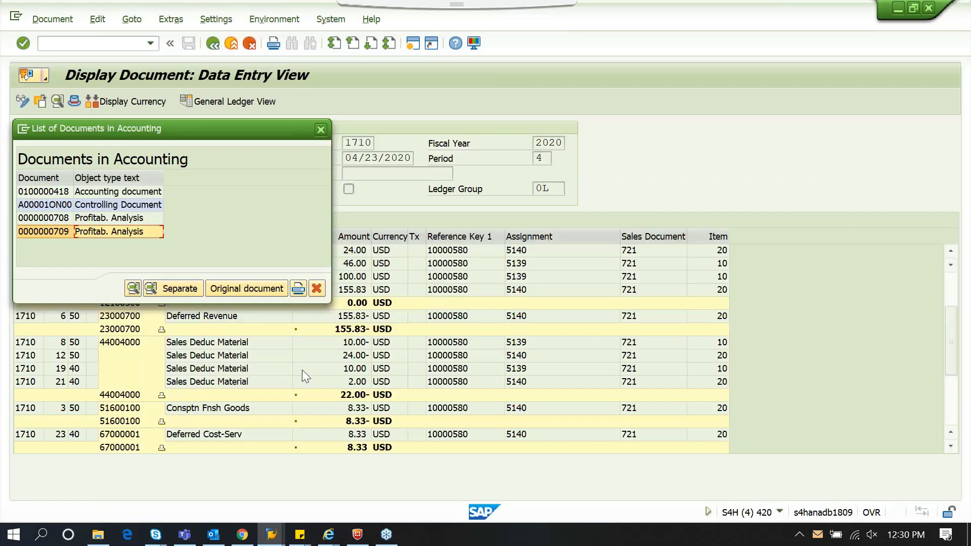
left_click(316, 290)
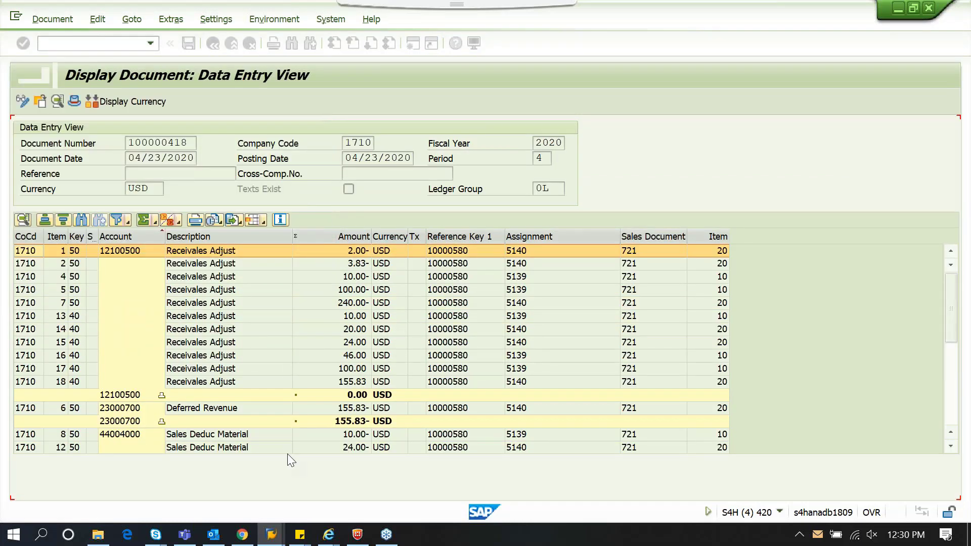
- Switch to the SAP Easy Access session and open the selection for profitability report ZRAR01 through KE30
mouse_move(271, 537)
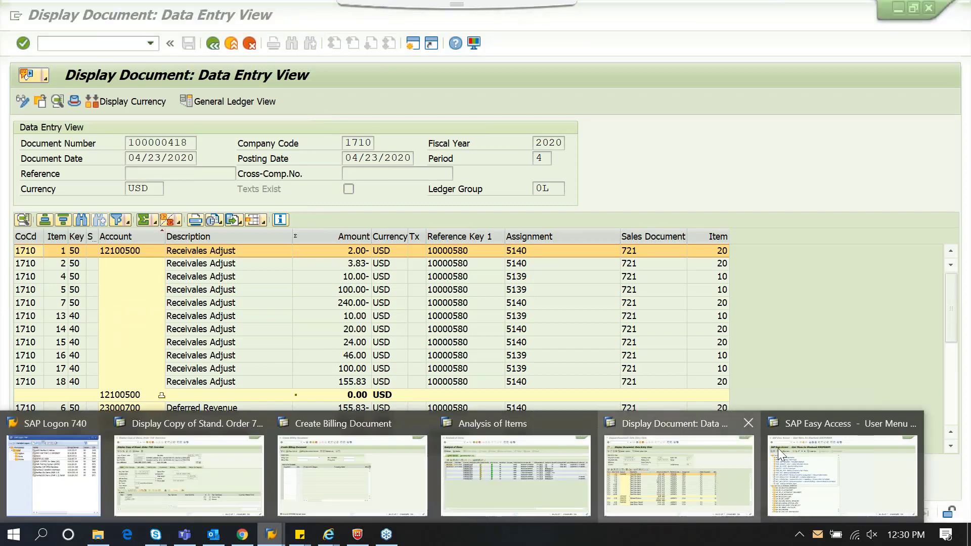
left_click(806, 465)
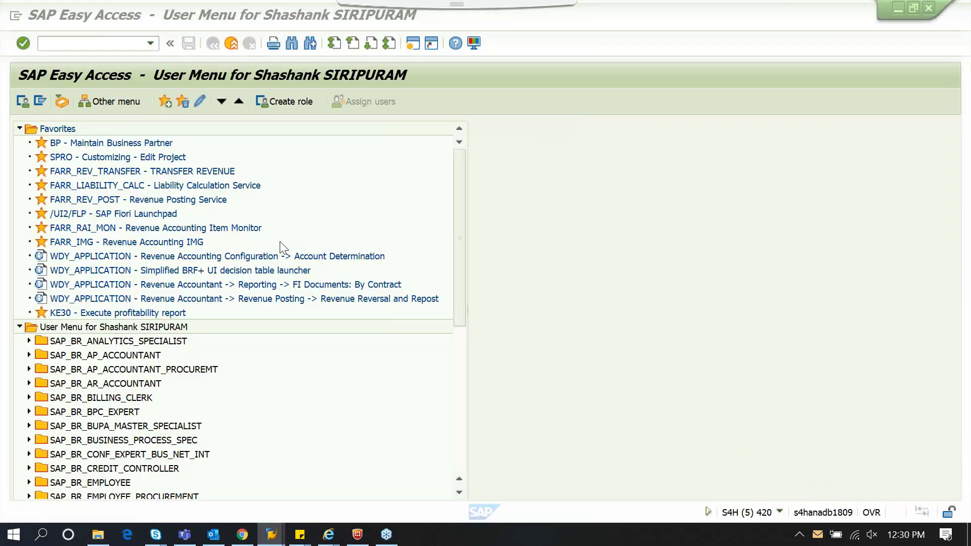
double_click(123, 313)
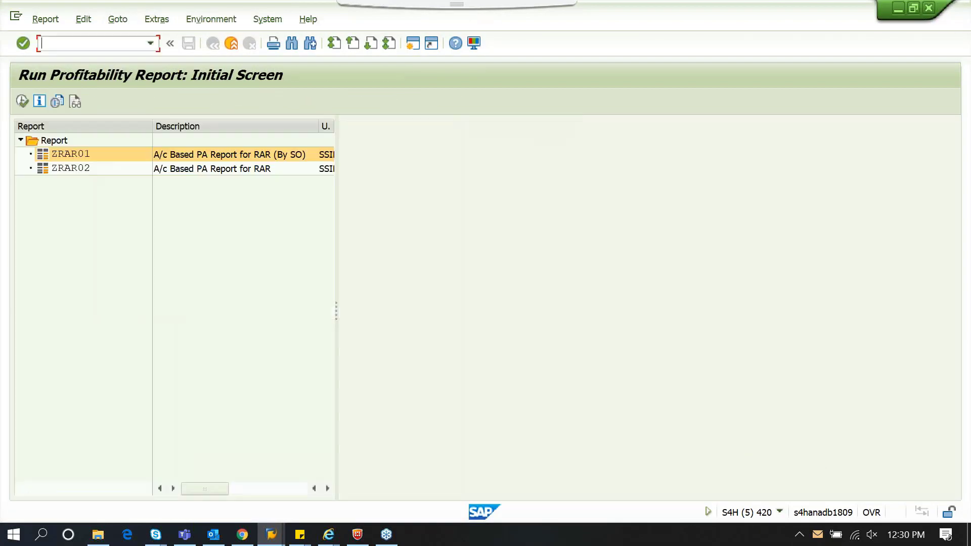
double_click(76, 156)
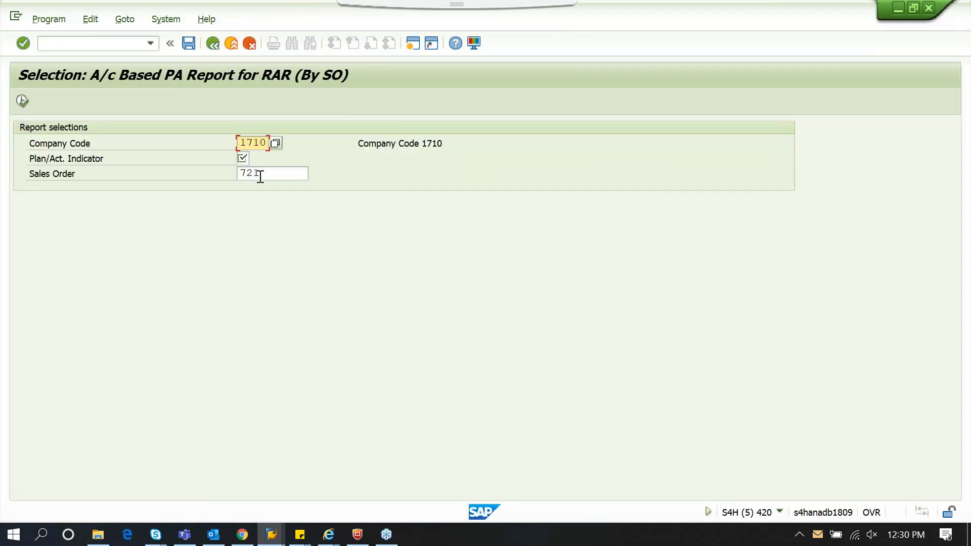
- Run the A/c Based PA Report for RAR (By SO) with the preset company code 1710, plan/actual indicator 0 and sales order
left_click(264, 173)
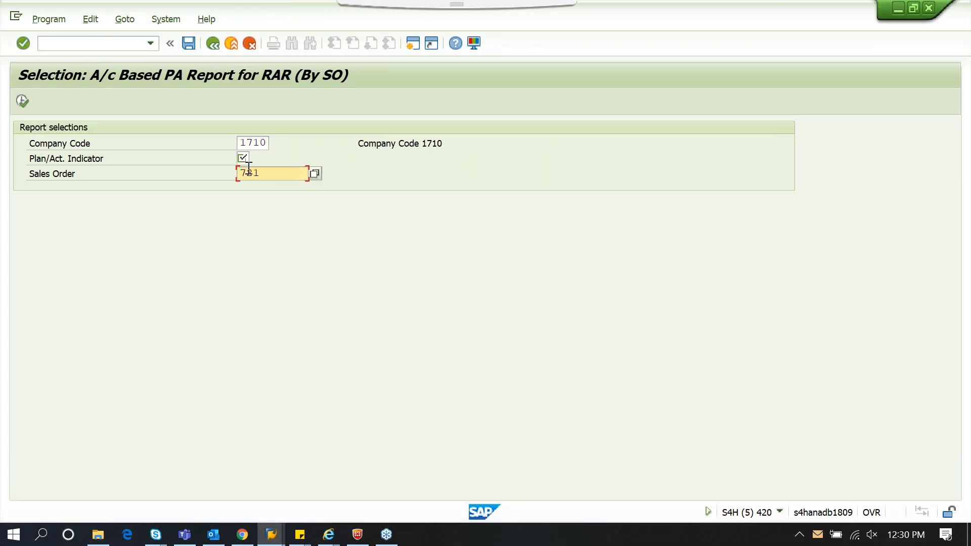
left_click(242, 158)
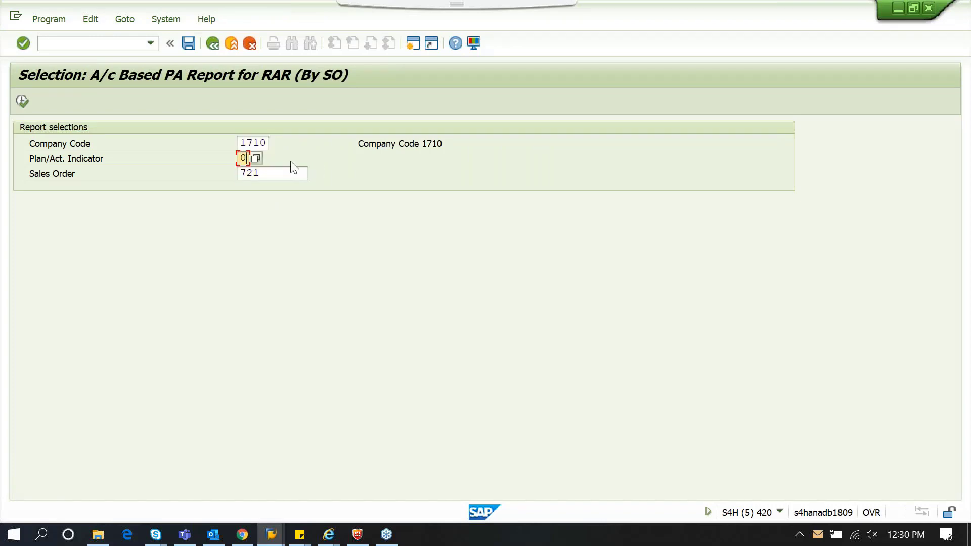
left_click(23, 101)
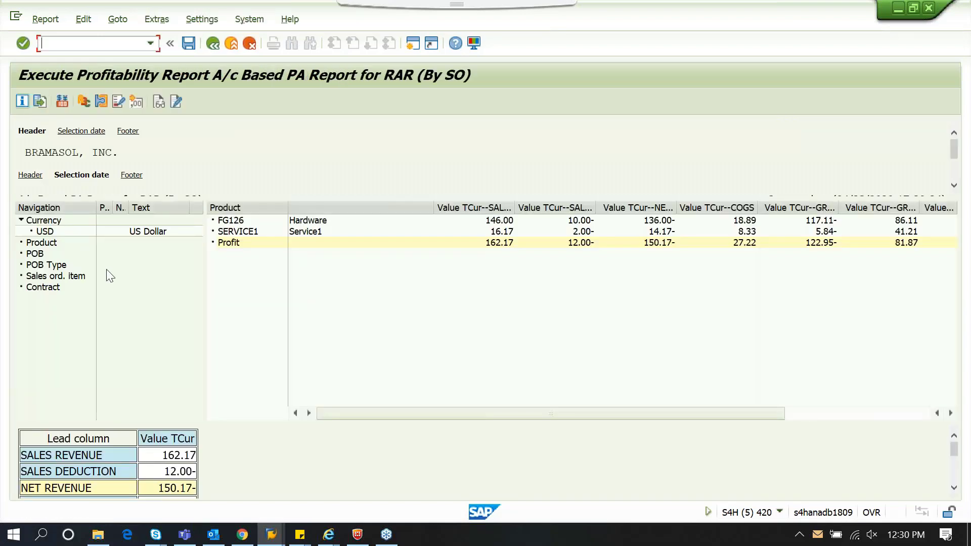
left_click_drag(141, 422, 136, 345)
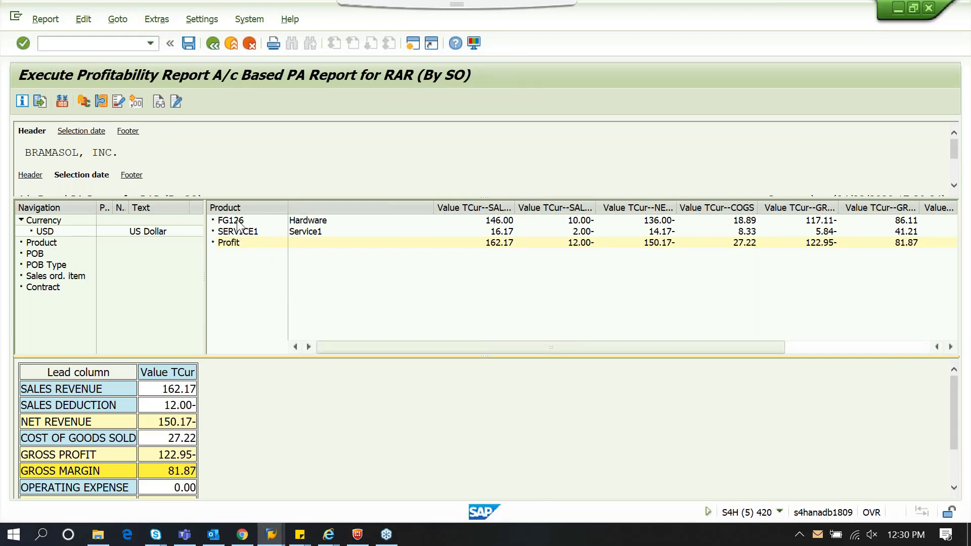
- Break the report down by Contract and check its sales revenue, sales deduction and net revenue
left_click(49, 288)
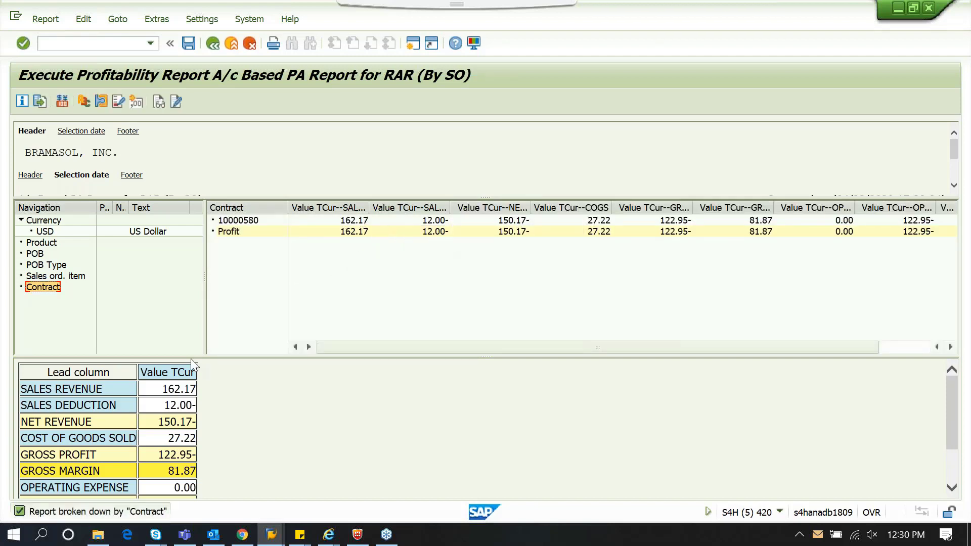
left_click_drag(252, 356, 251, 303)
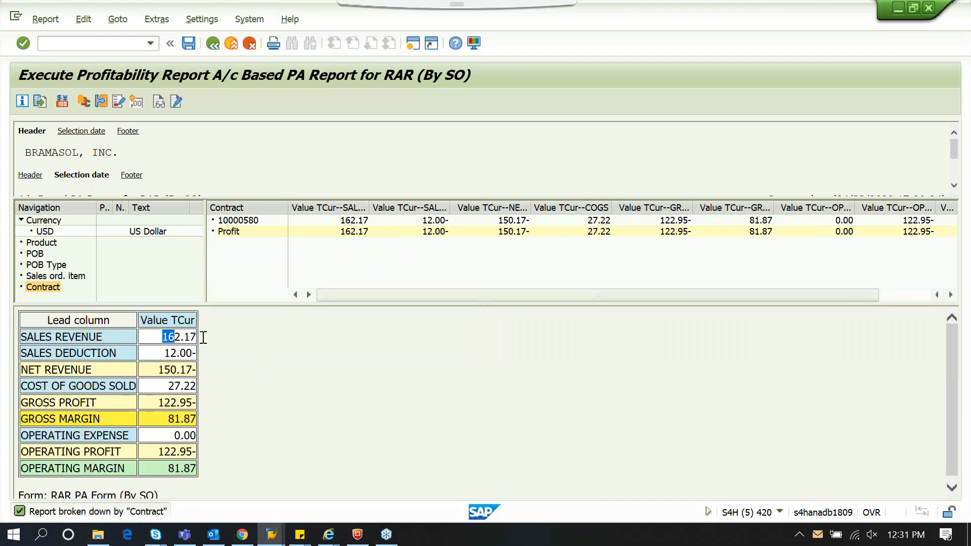
double_click(167, 337)
double_click(166, 353)
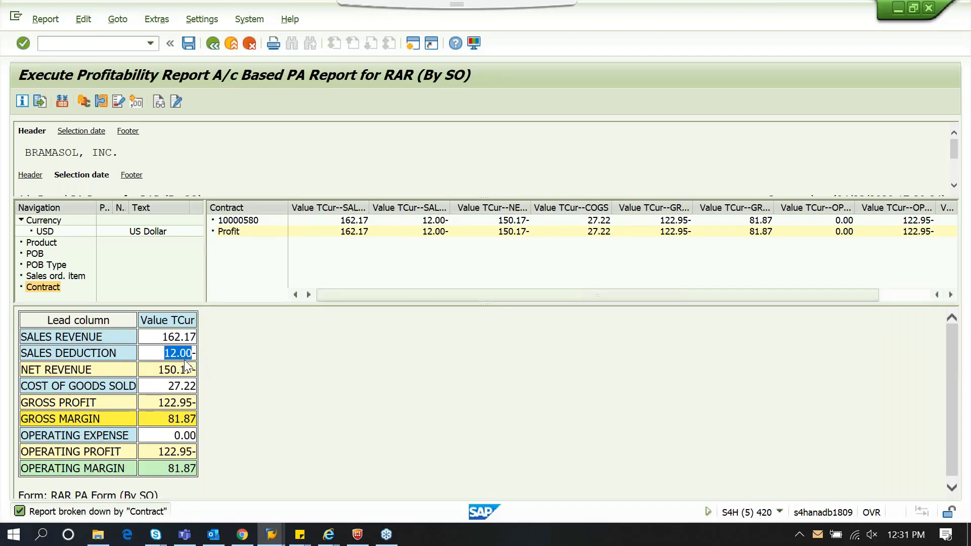
left_click(170, 371)
double_click(171, 372)
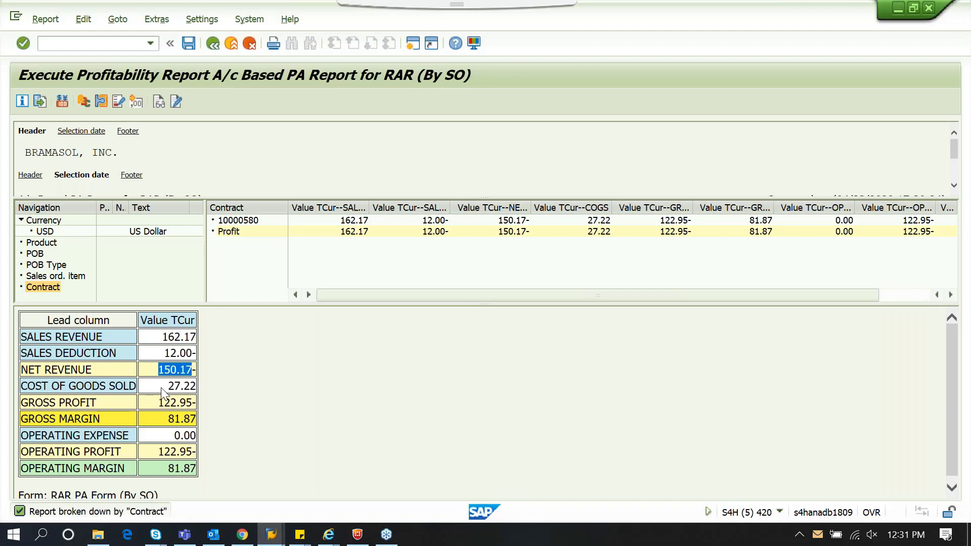
- Check the contract's remaining figures from cost of goods sold through gross profit and gross margin down to operating margin
left_click_drag(167, 387, 197, 394)
double_click(164, 402)
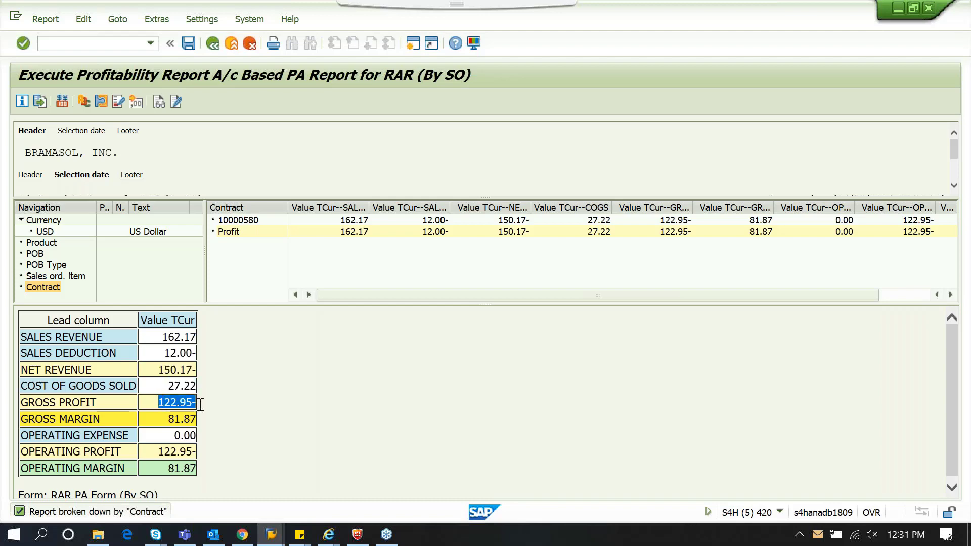
double_click(167, 419)
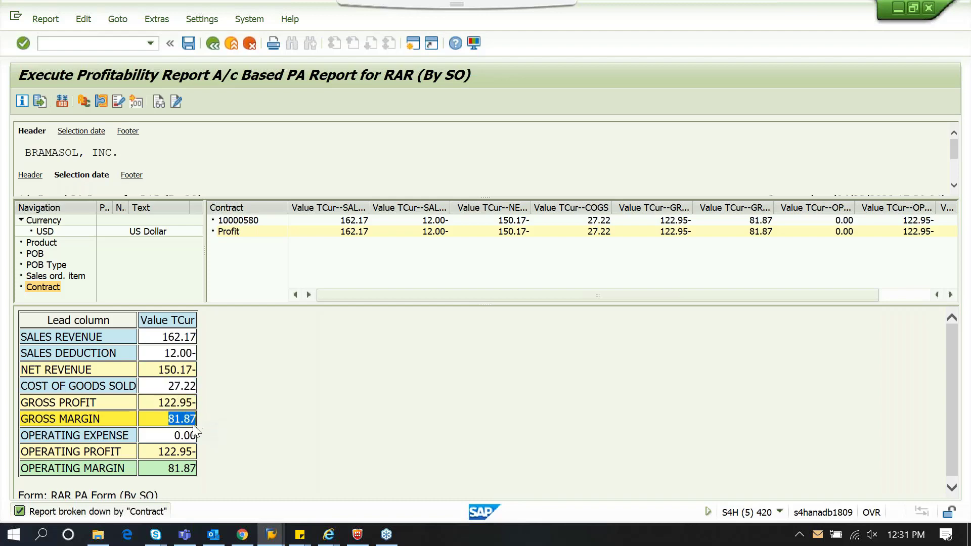
left_click(175, 441)
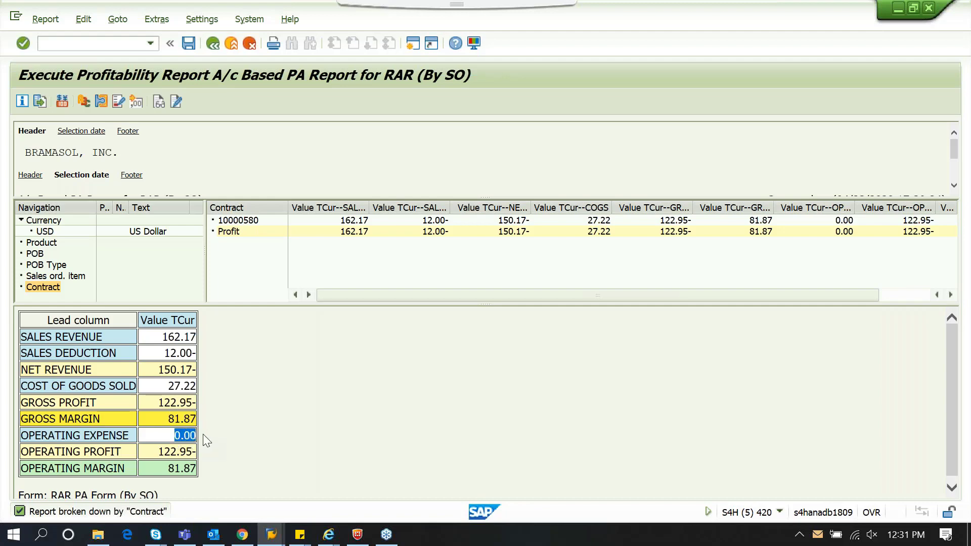
left_click(181, 442)
double_click(161, 454)
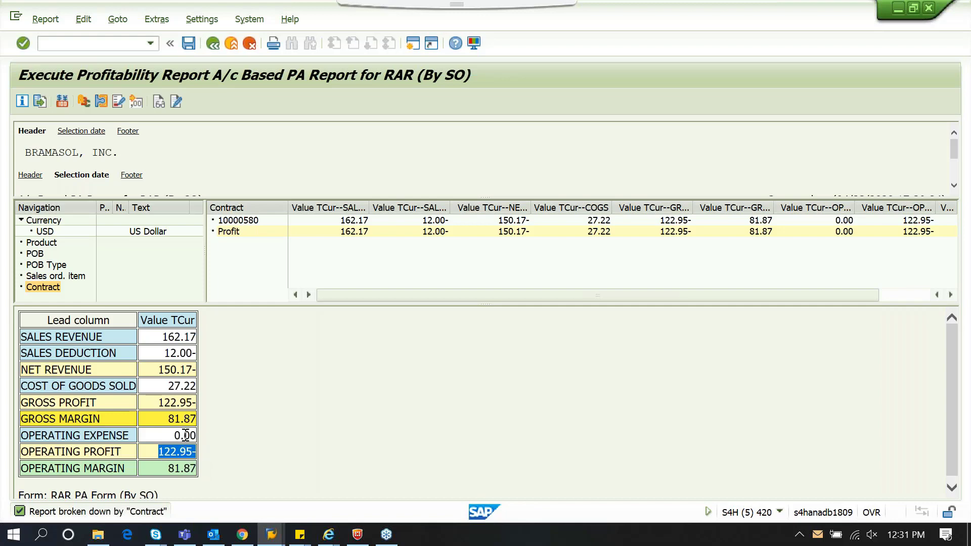
left_click(185, 468)
left_click_drag(257, 306, 257, 326)
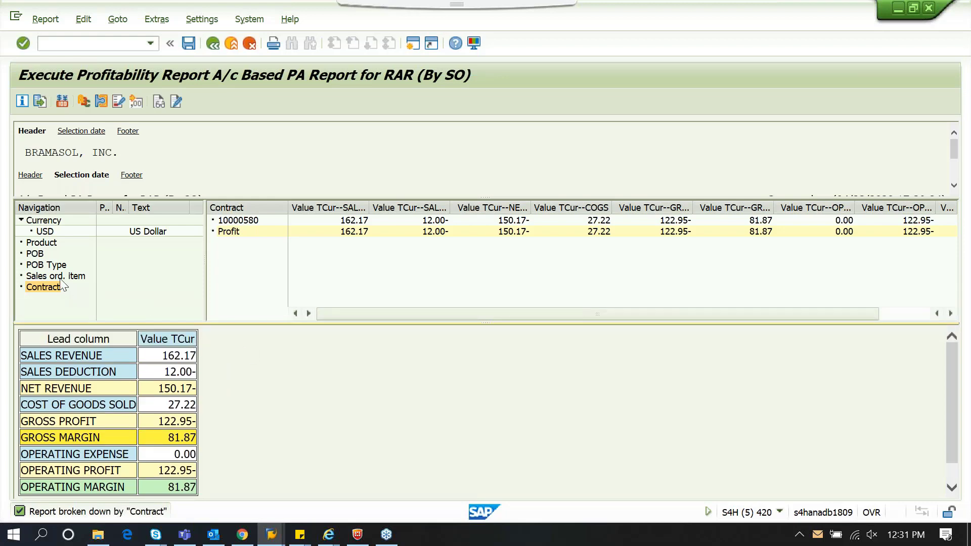
- Break the report down by POB Type, drill into HARDWARE and check the net revenue of its POB
left_click(51, 265)
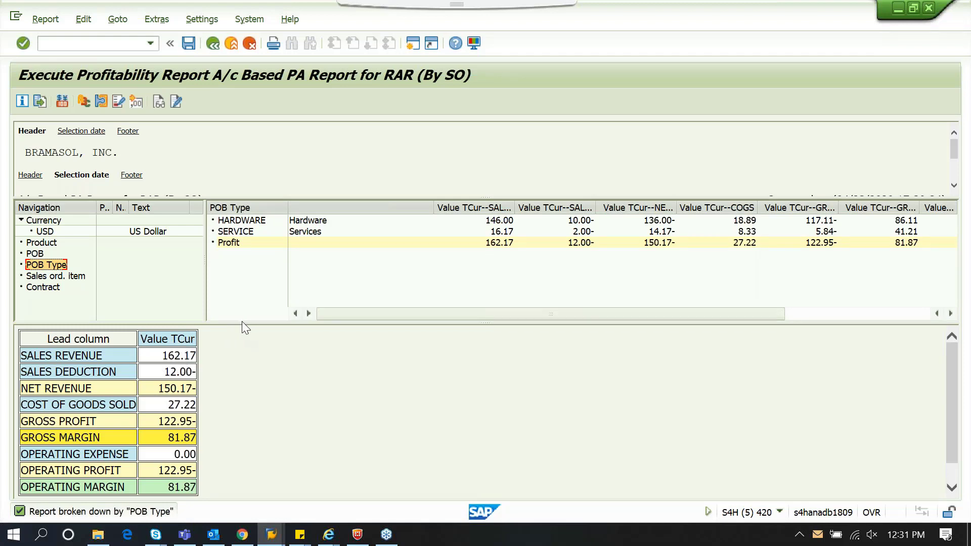
left_click_drag(241, 322, 241, 308)
left_click_drag(239, 317, 238, 314)
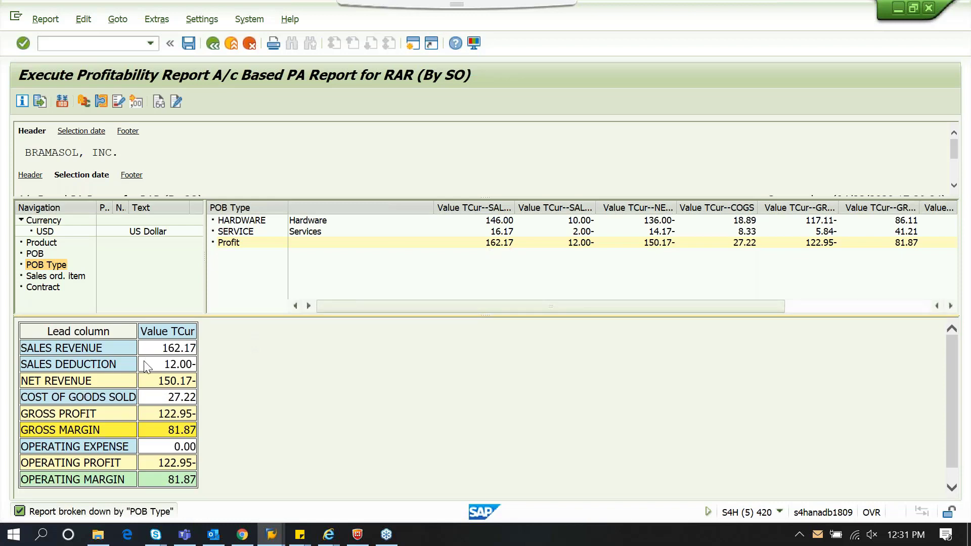
double_click(249, 222)
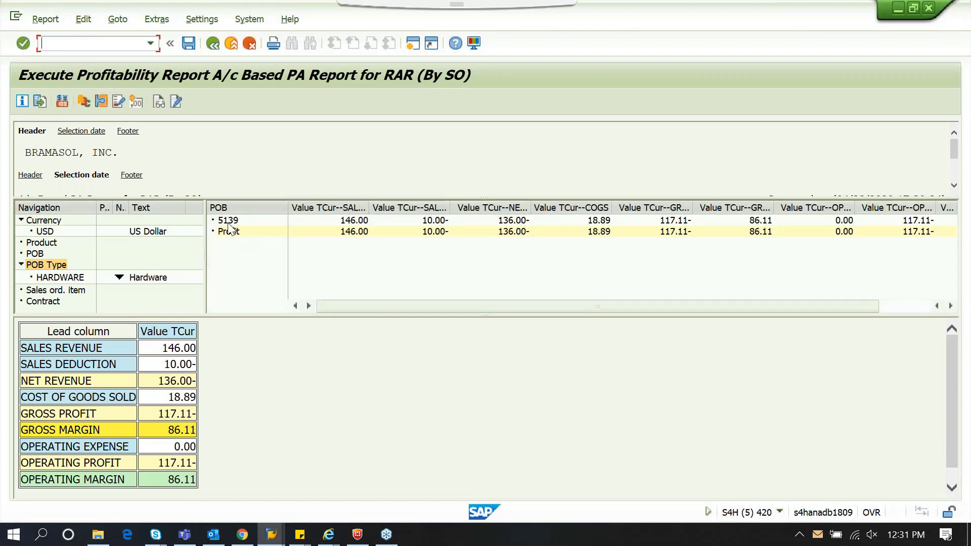
left_click(228, 221)
left_click_drag(158, 381, 191, 385)
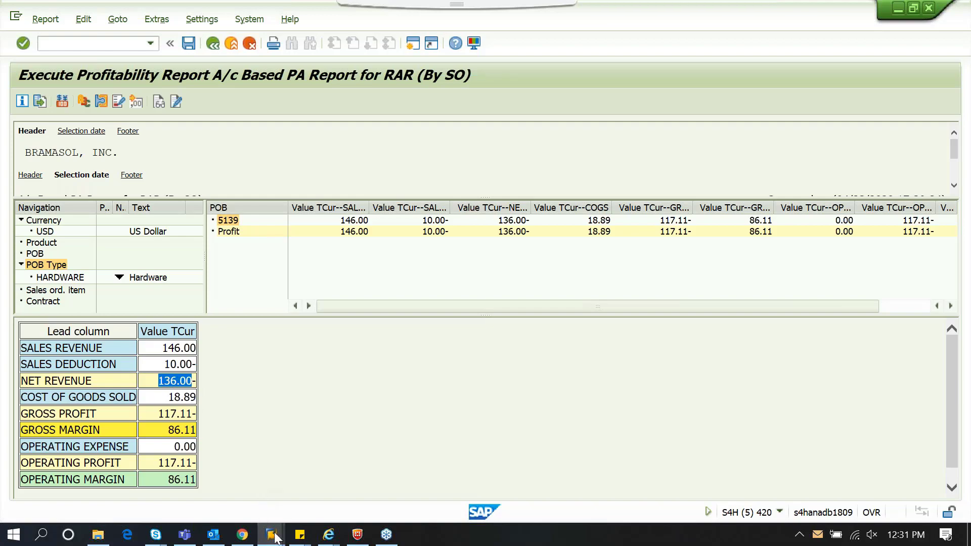
- Refresh the performance obligation structure in Internet Explorer, compare its recognized amounts with the SAP report, and check the hardware gross profit
left_click(327, 535)
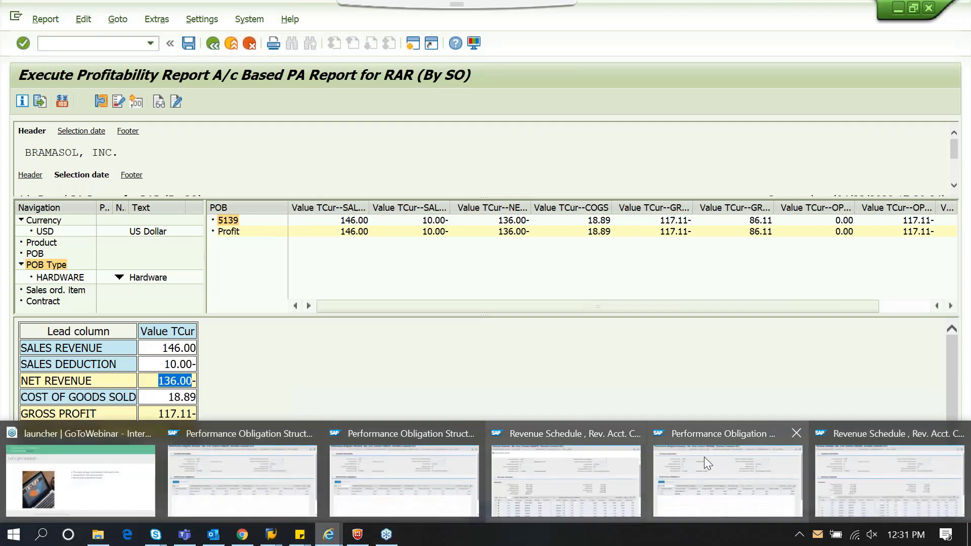
left_click(704, 456)
left_click(827, 84)
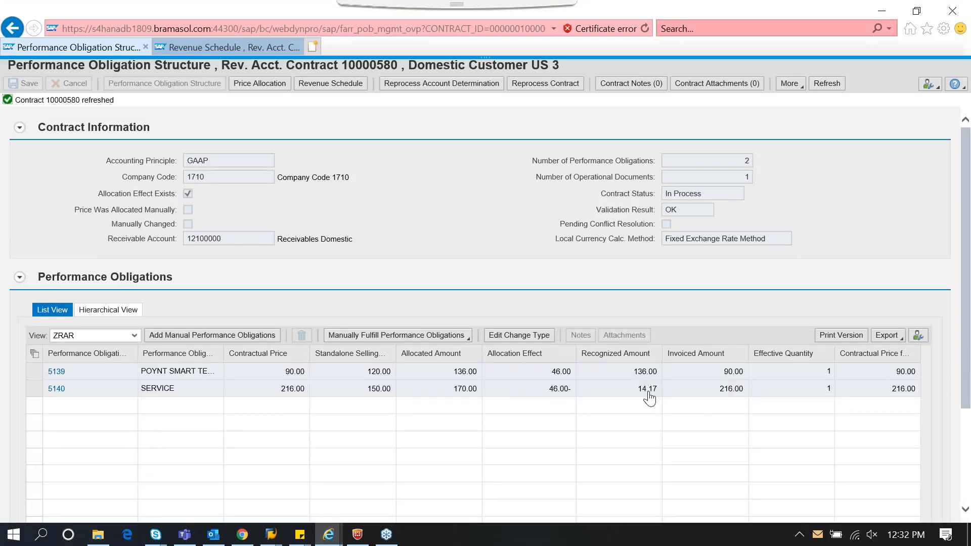
key("alt+Tab")
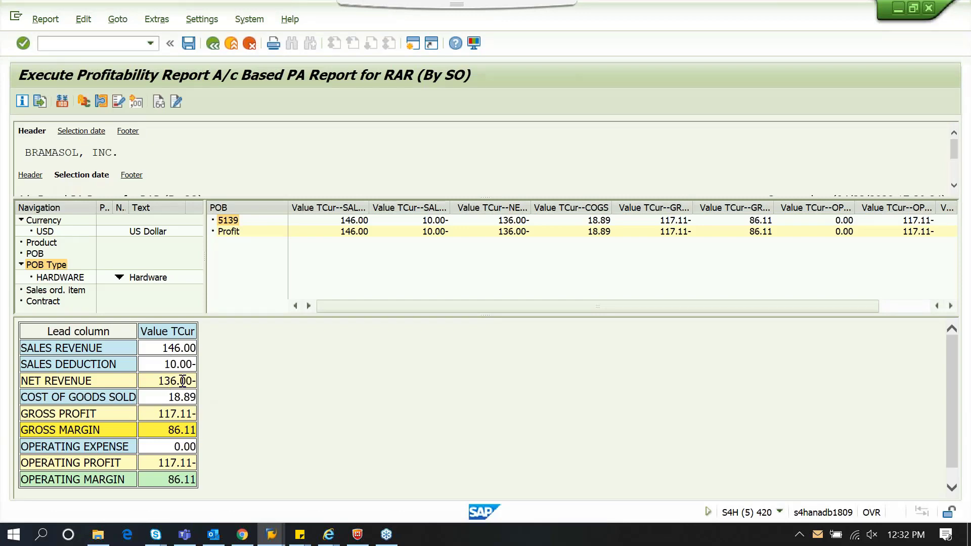
left_click_drag(169, 398, 190, 417)
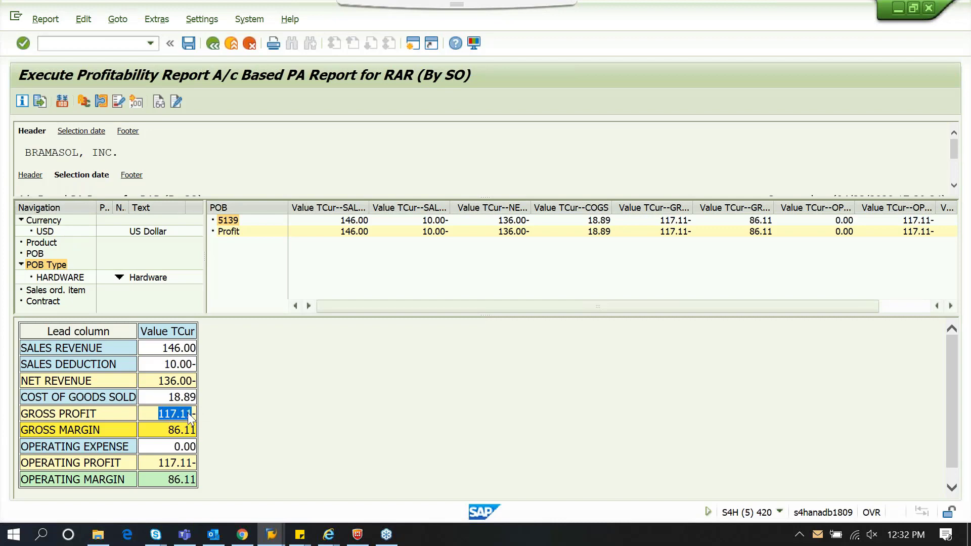
left_click(175, 365)
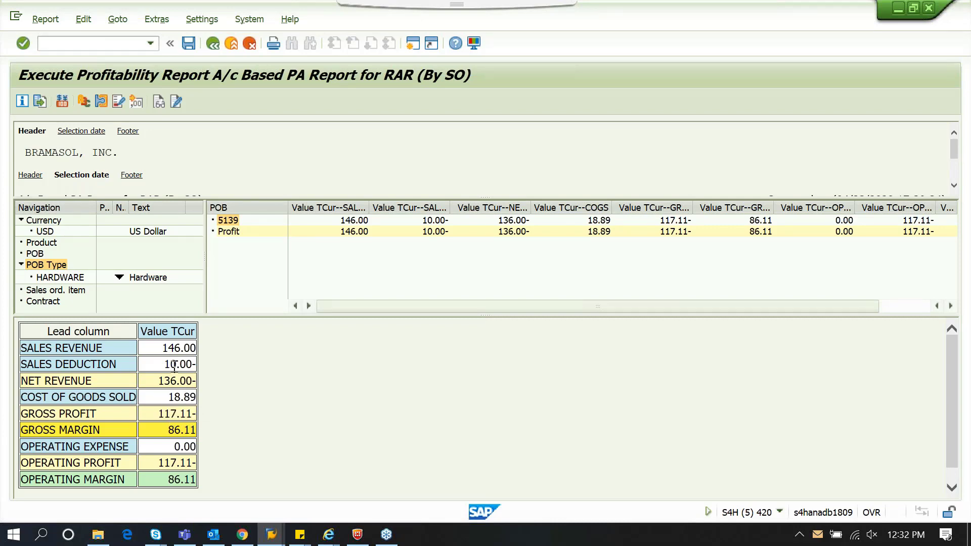
- Remove the HARDWARE drill-down, break the report down by POB and drill into POB 5139
left_click(65, 281)
right_click(71, 284)
left_click(78, 289)
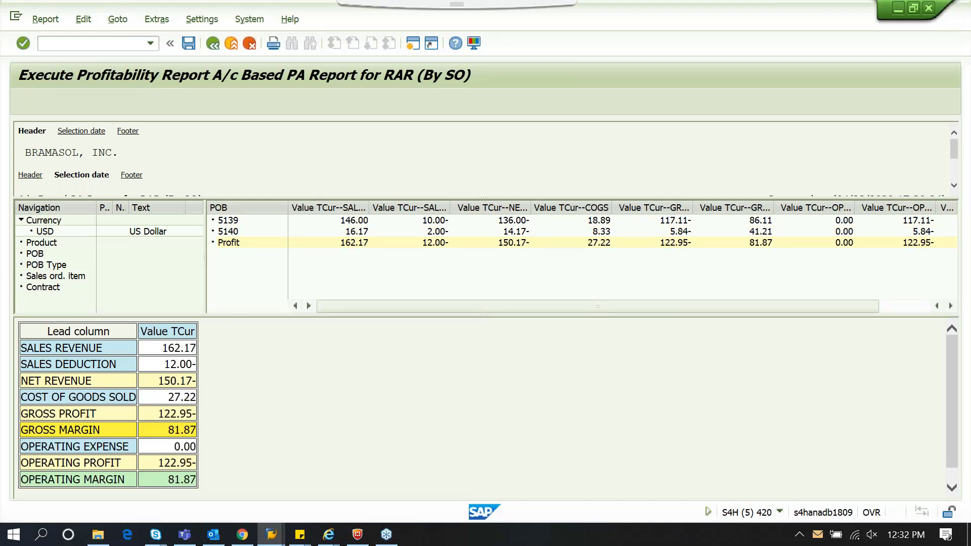
left_click(35, 253)
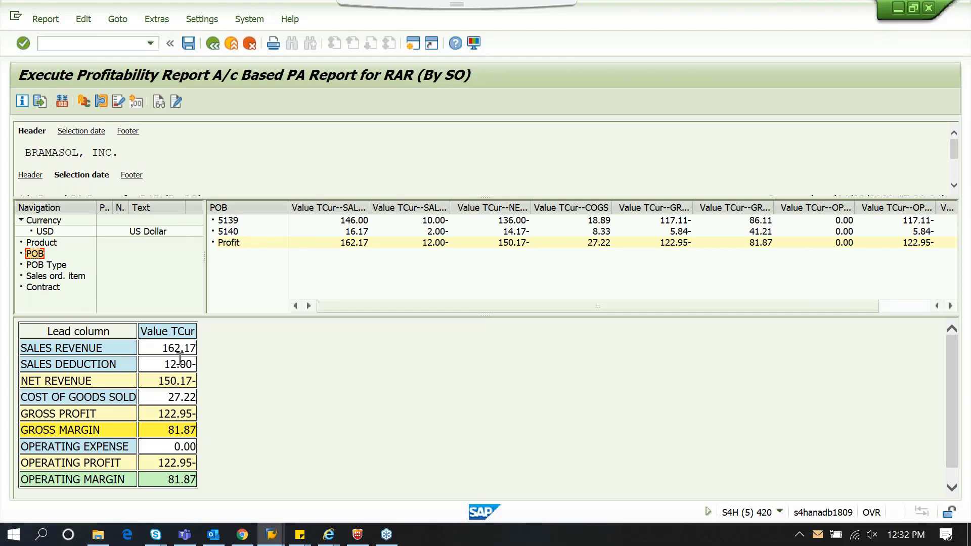
double_click(227, 220)
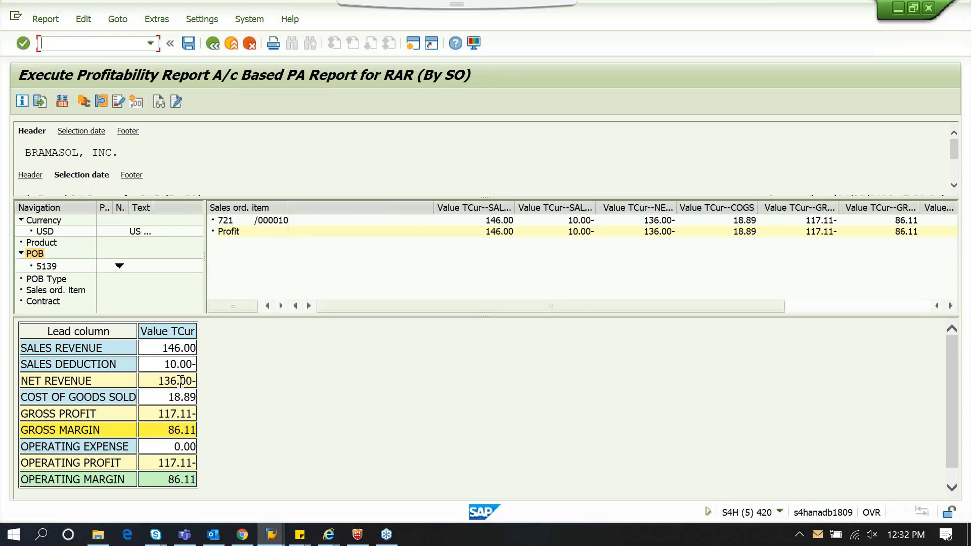
- Exit the sales order report and run the A/c Based PA Report for RAR for company code 1710
left_click(212, 45)
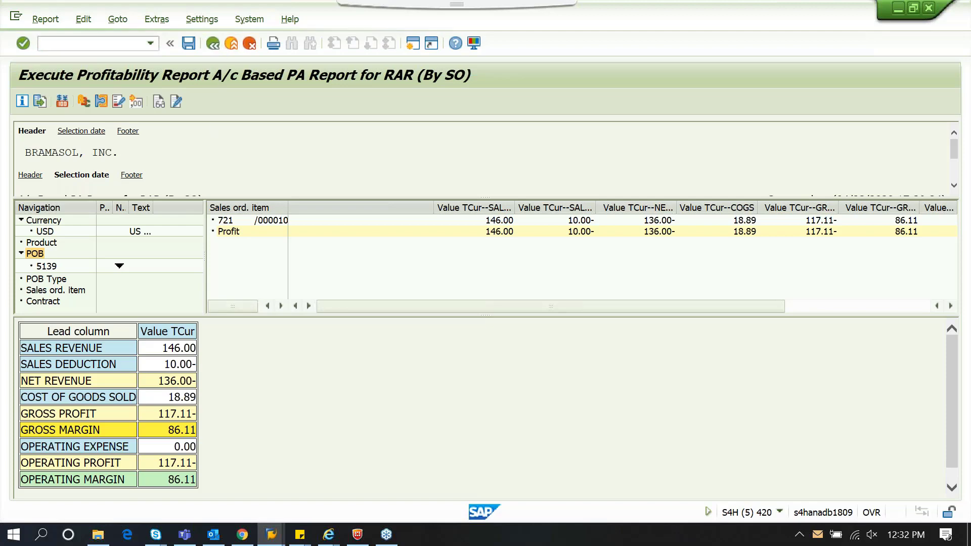
left_click(258, 273)
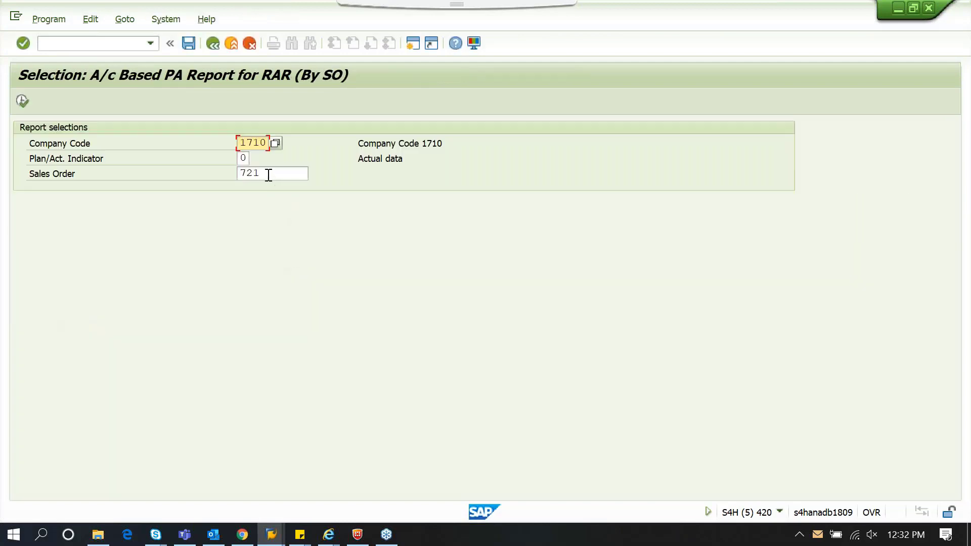
left_click(214, 45)
double_click(74, 168)
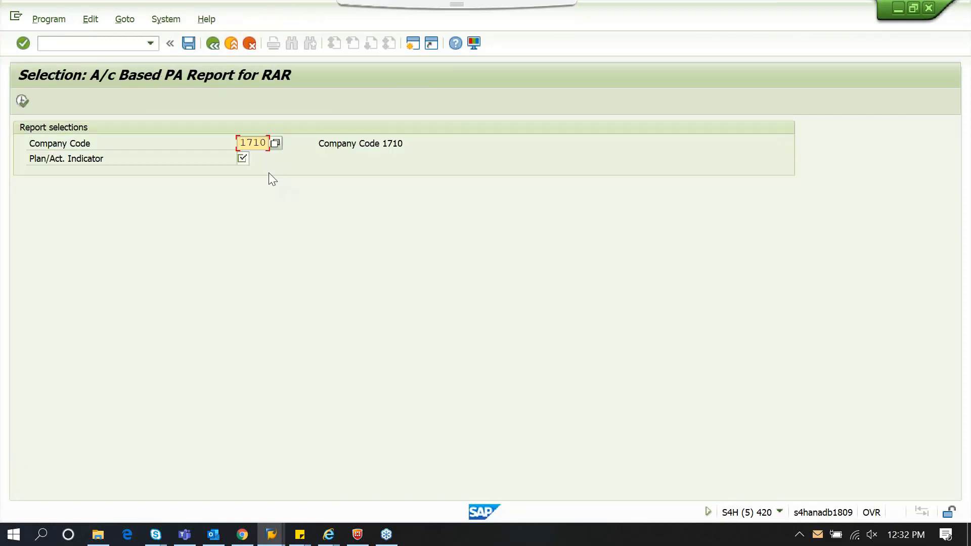
key("Tab")
key("F8")
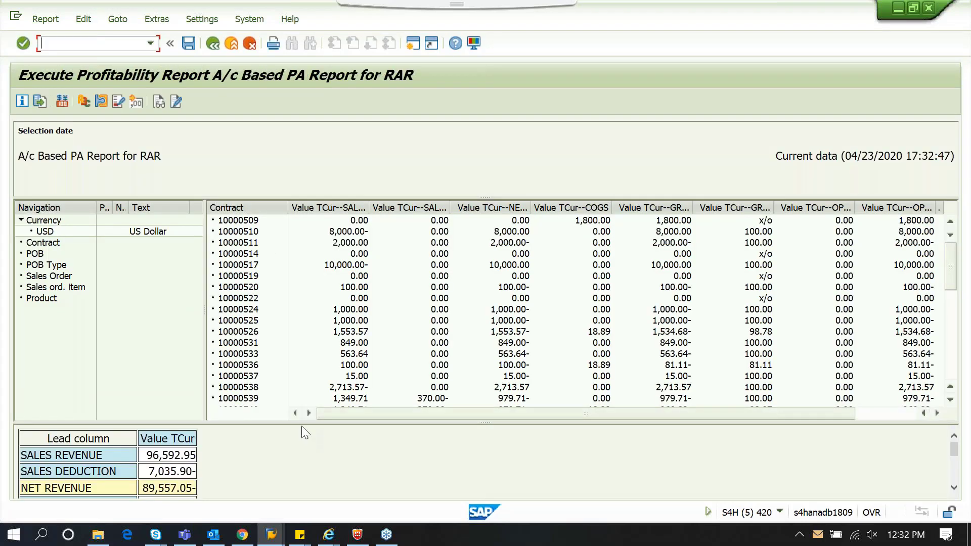
- Break the company-wide report down by POB Type, drill into HARDWARE and review its POBs down to the profit total
left_click_drag(301, 423, 303, 357)
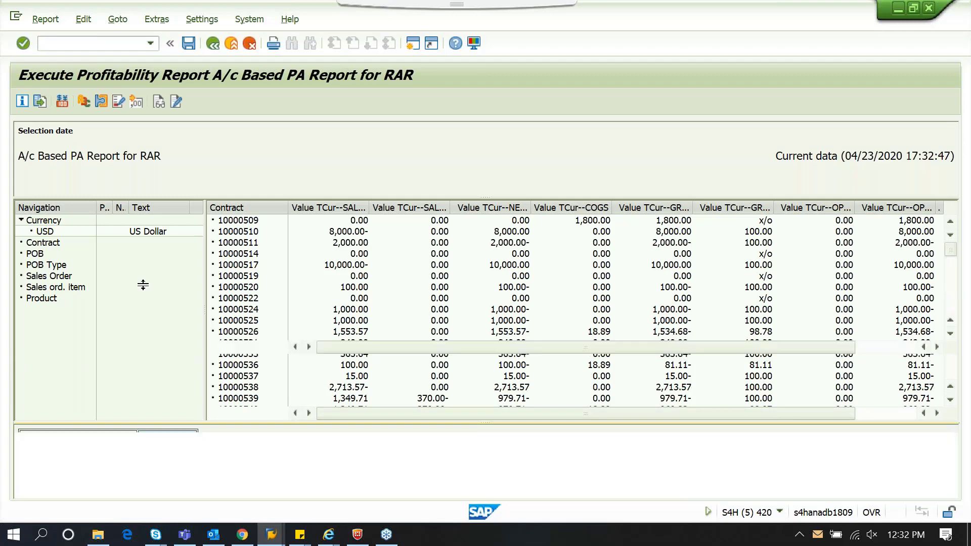
left_click(57, 268)
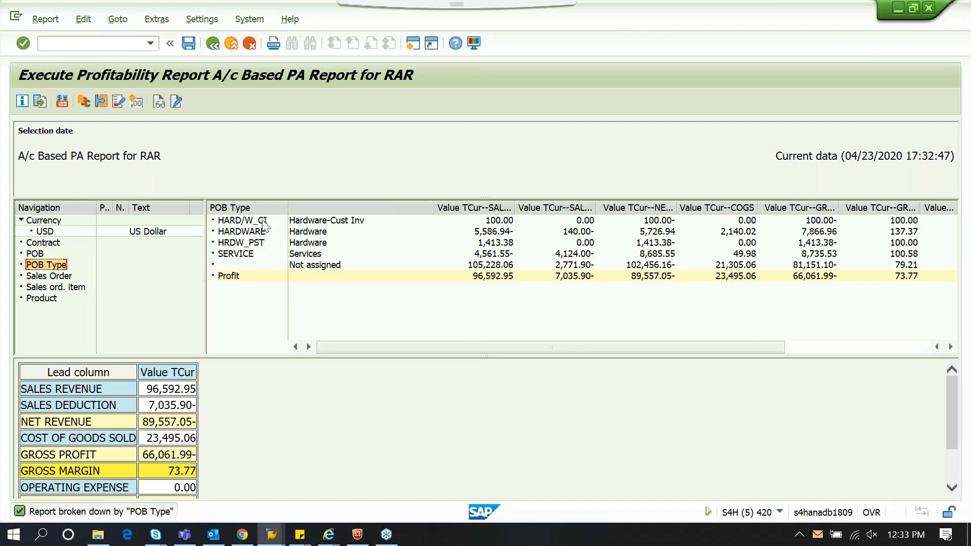
double_click(243, 231)
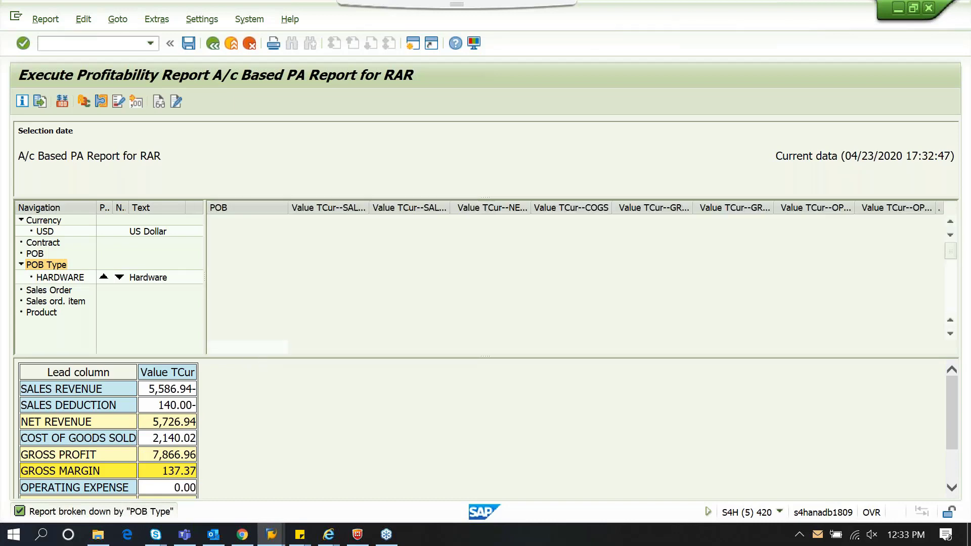
left_click_drag(244, 354, 245, 350)
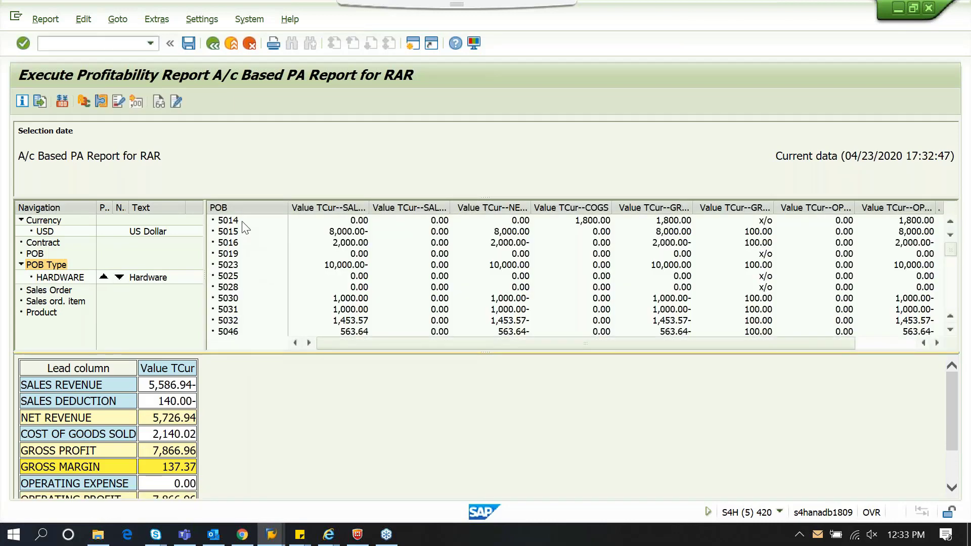
scroll(250, 281, "down", 6)
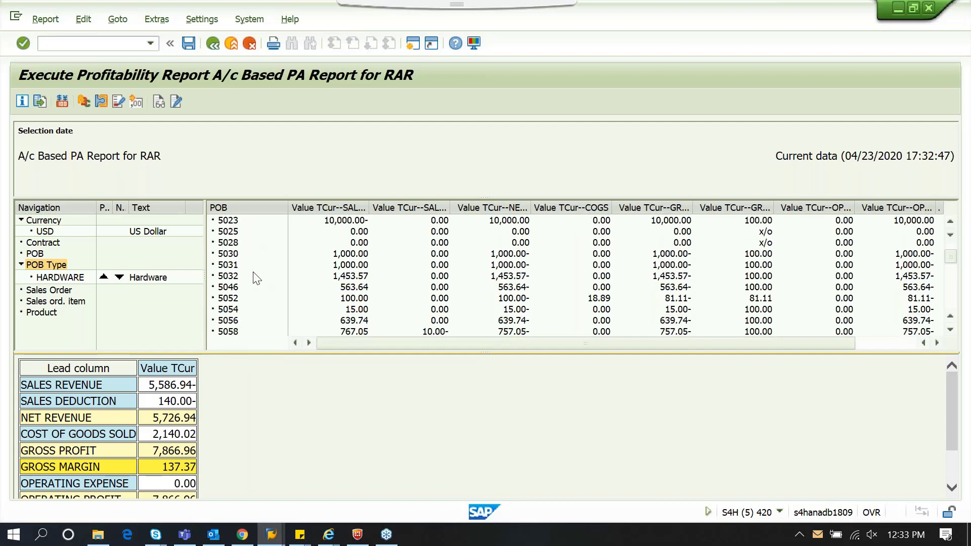
scroll(255, 287, "down", 5)
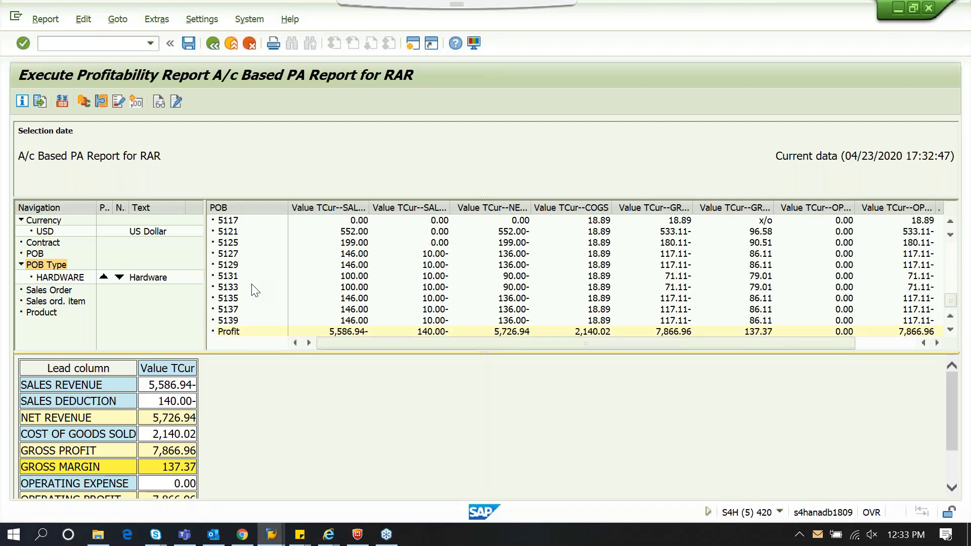
- Adjust the split between the POB list and the lead column summary to examine the hardware totals down to operating margin
left_click_drag(226, 352, 202, 289)
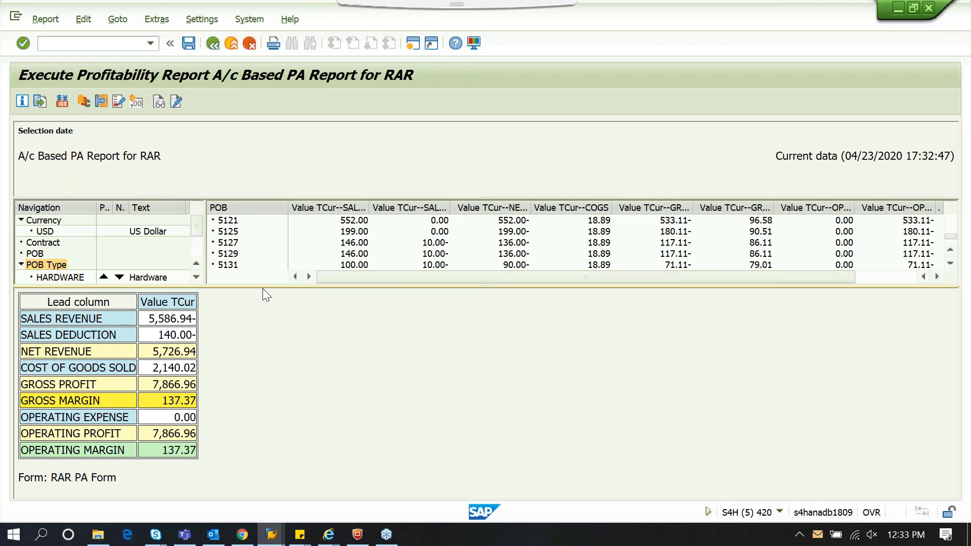
left_click_drag(262, 288, 265, 325)
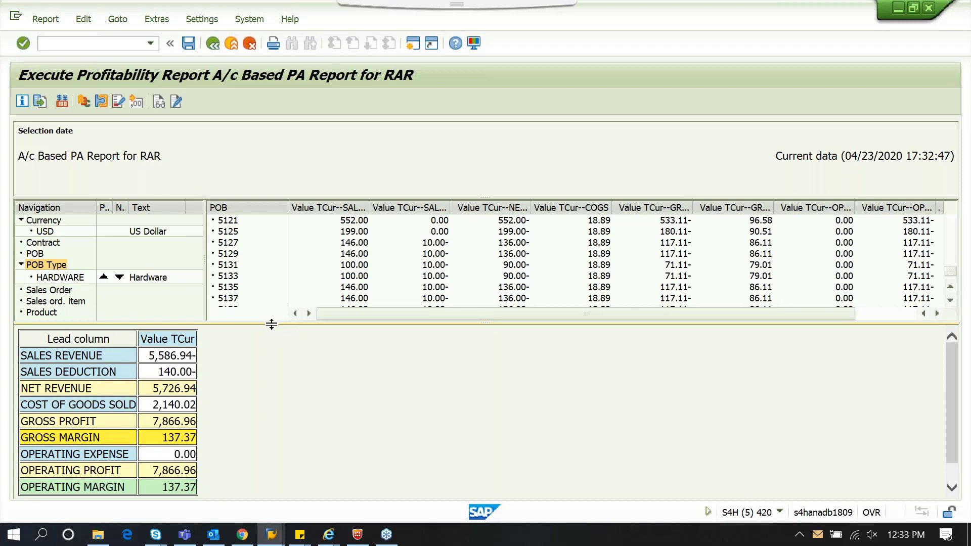
left_click_drag(271, 323, 273, 342)
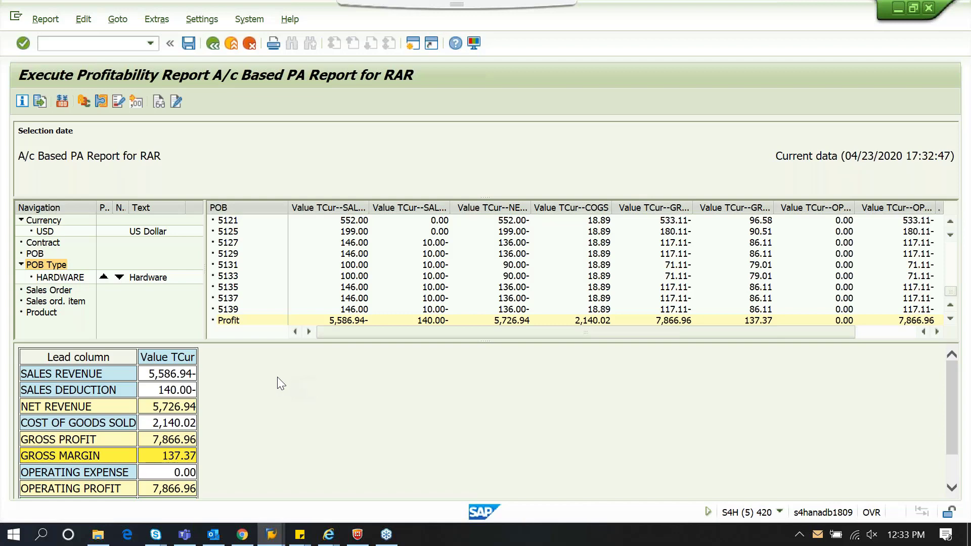
- Exit the company-wide report and run the A/c Based PA Report for RAR (By SO) for company code 1710 with plan/actual indicator 0
left_click(214, 44)
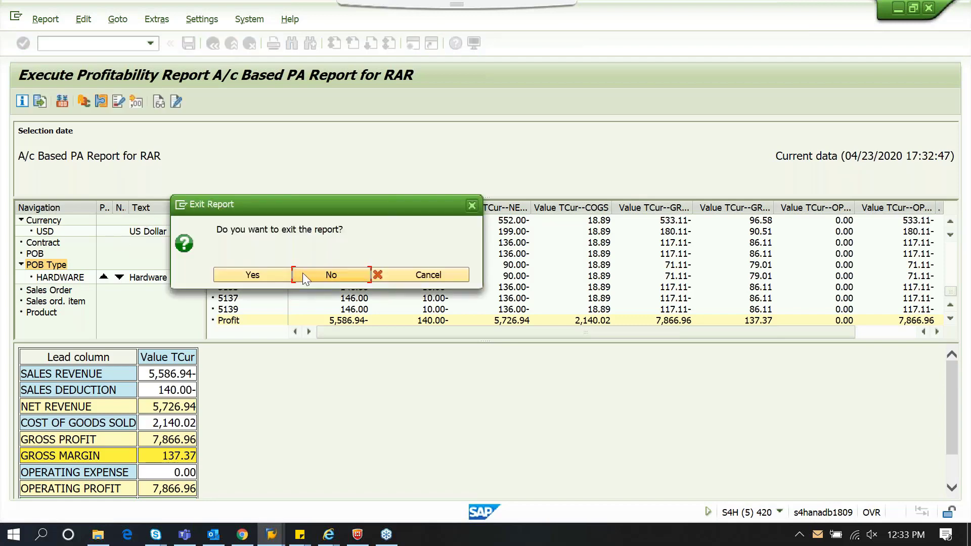
left_click(266, 273)
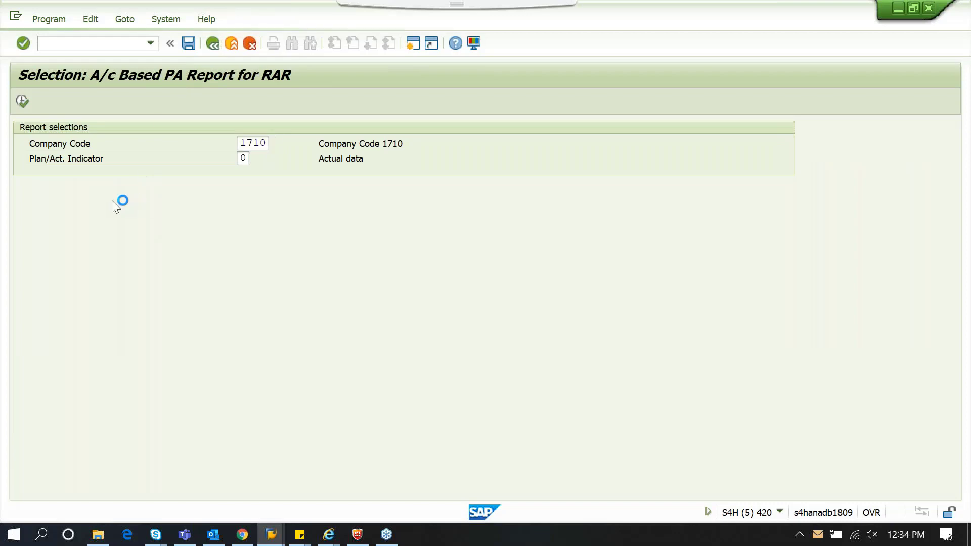
left_click(84, 156)
double_click(83, 156)
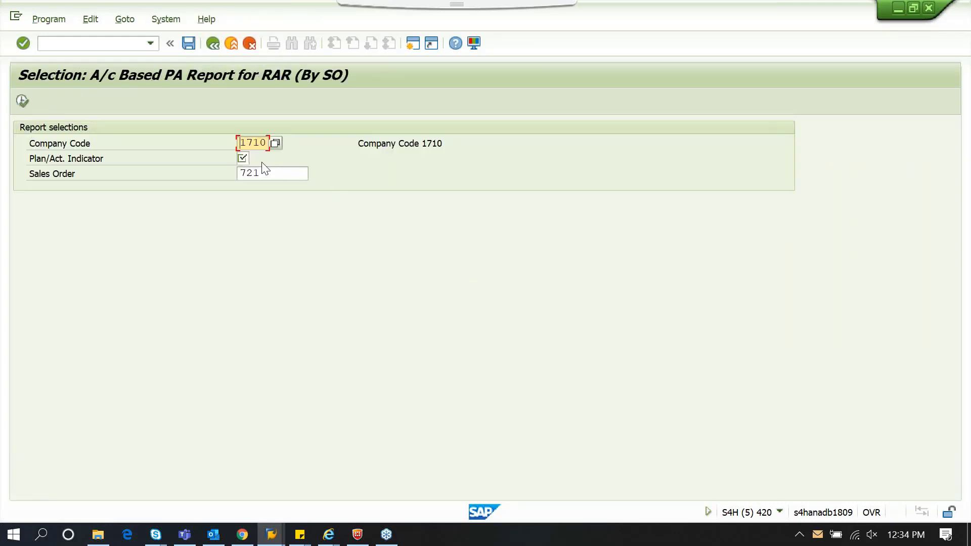
left_click(243, 158)
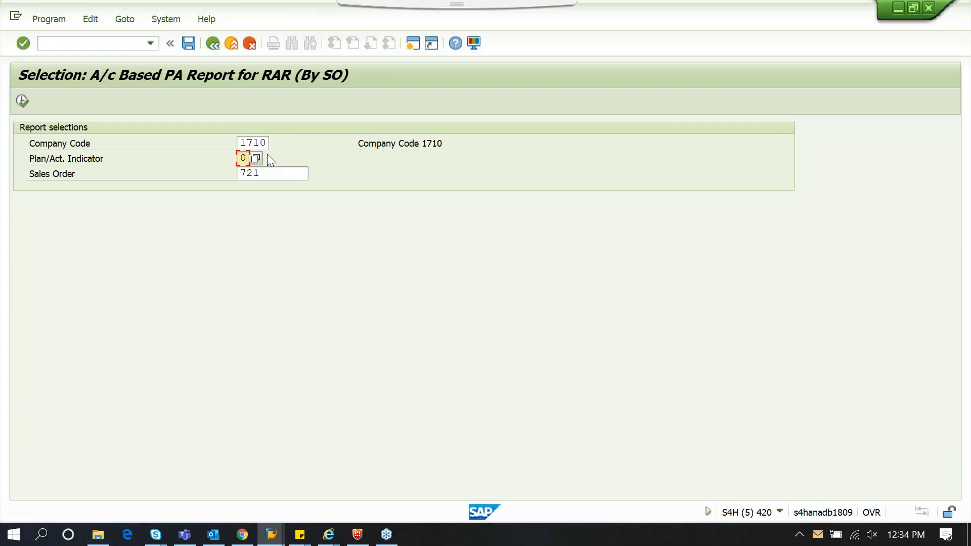
key("F8")
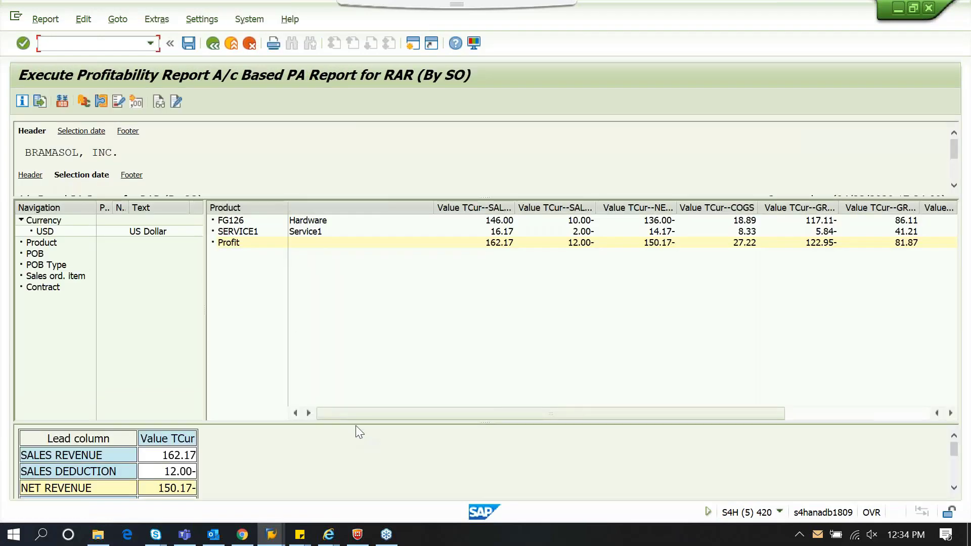
- Break the sales order report down by POB and examine the profitability figures of POB 5139 and POB 5140
left_click_drag(354, 422, 354, 295)
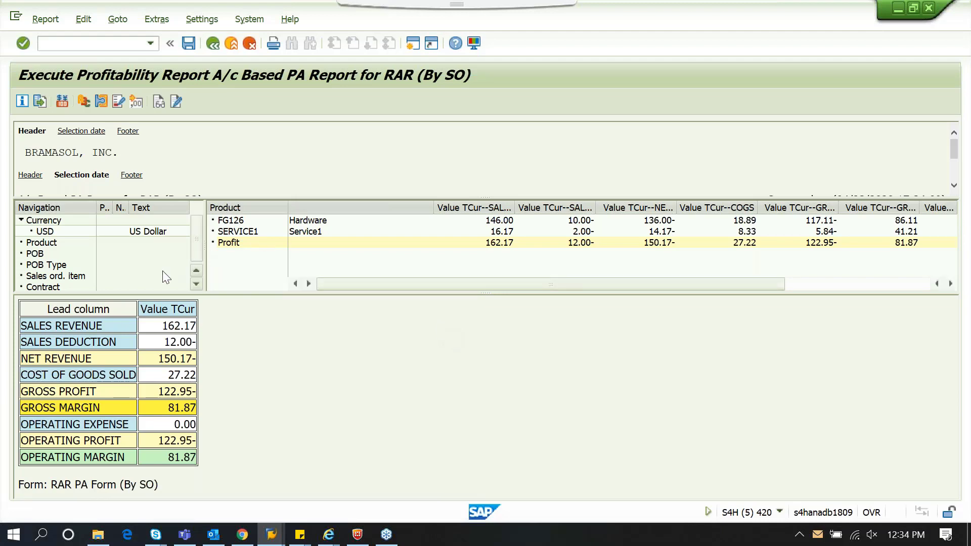
double_click(41, 254)
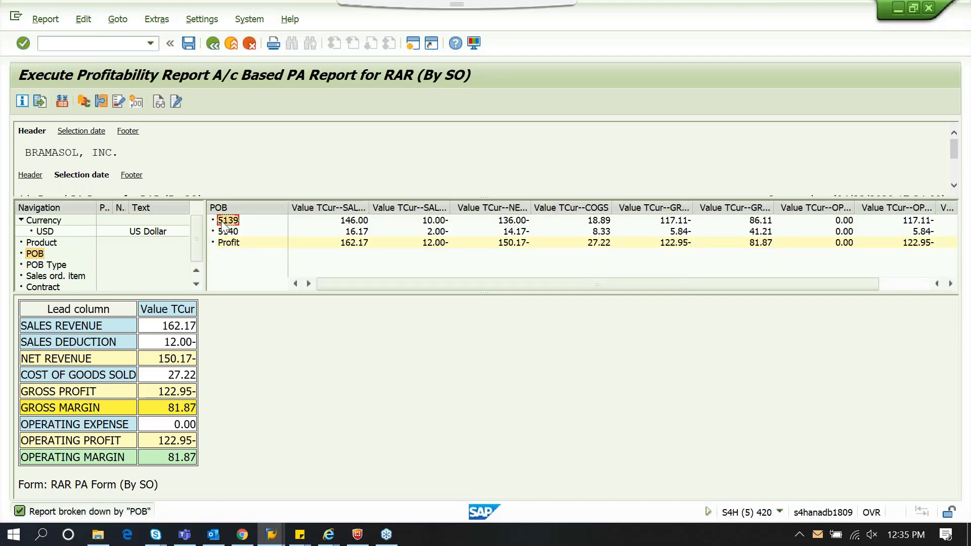
double_click(226, 221)
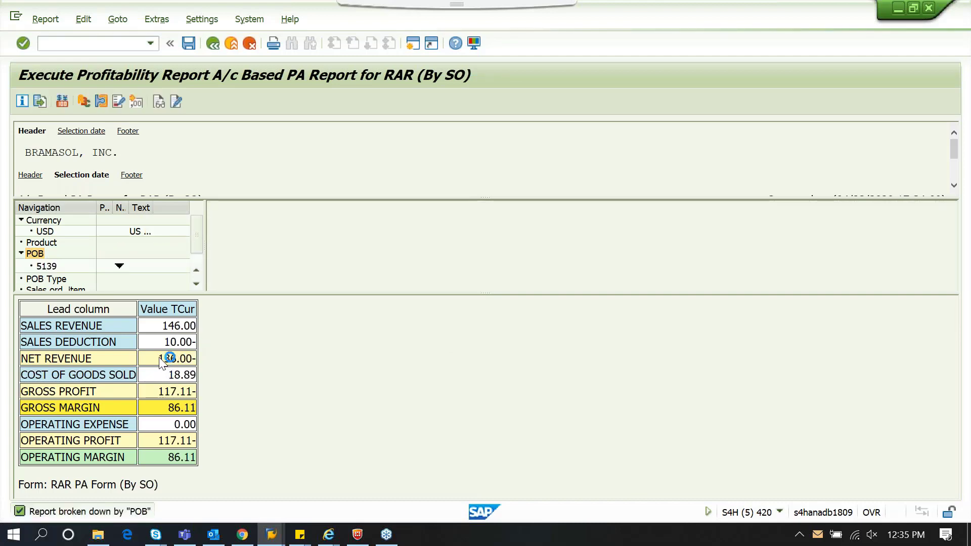
left_click_drag(158, 359, 194, 360)
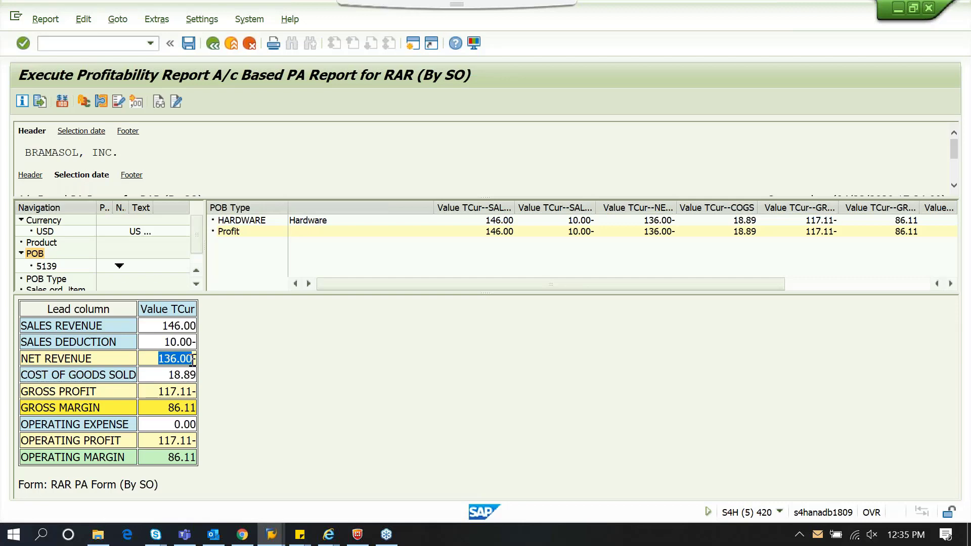
left_click(278, 407)
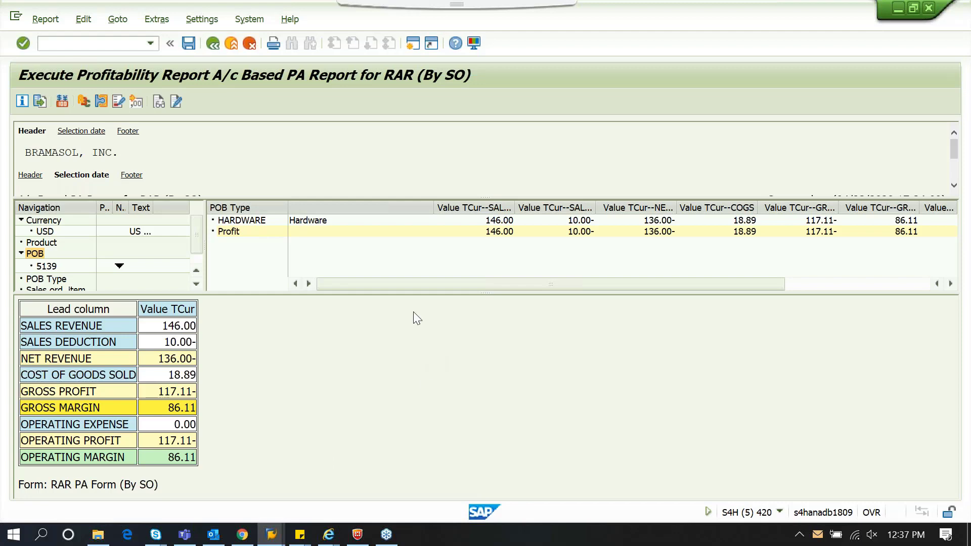
left_click_drag(395, 293, 393, 319)
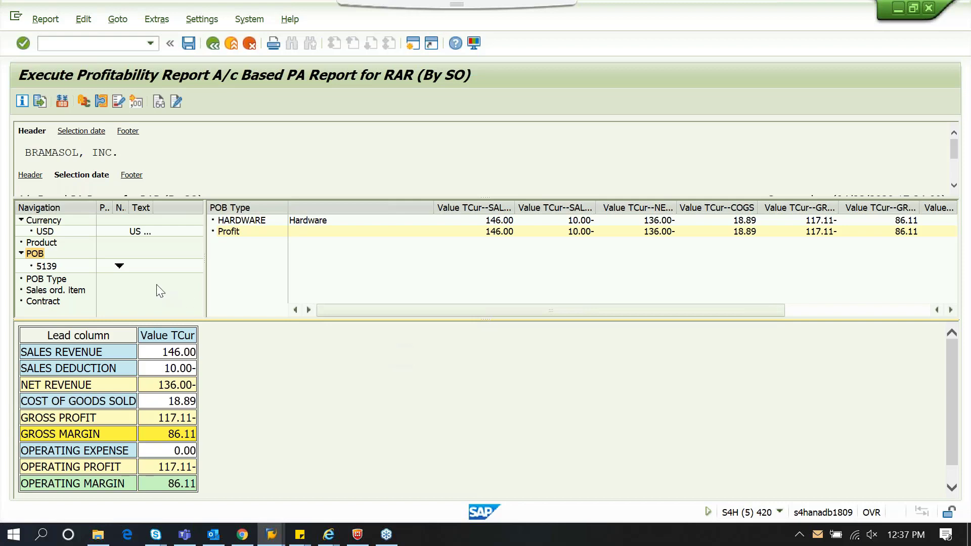
left_click(120, 266)
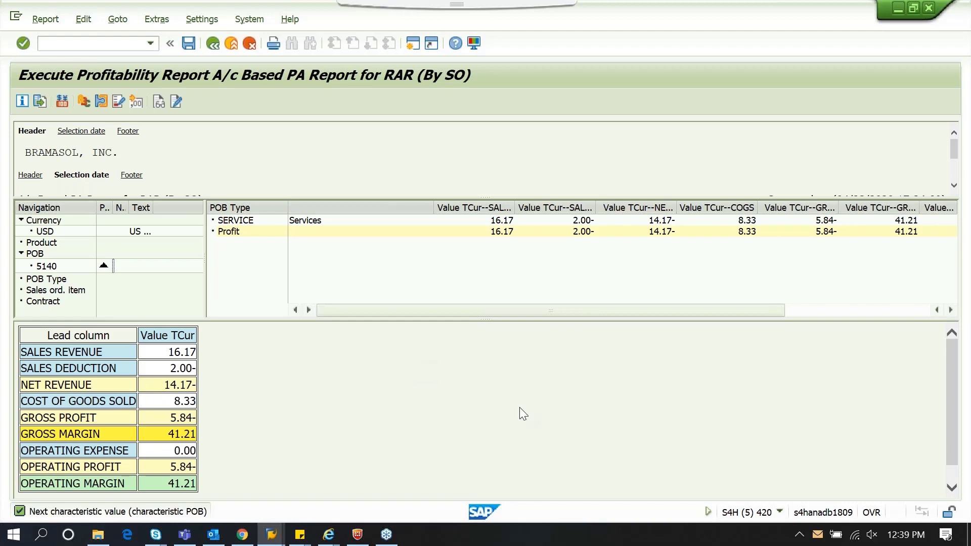
- Exit the sales order report and run report ZRAR02 for company code 1710 with plan/actual indicator 0
left_click(219, 47)
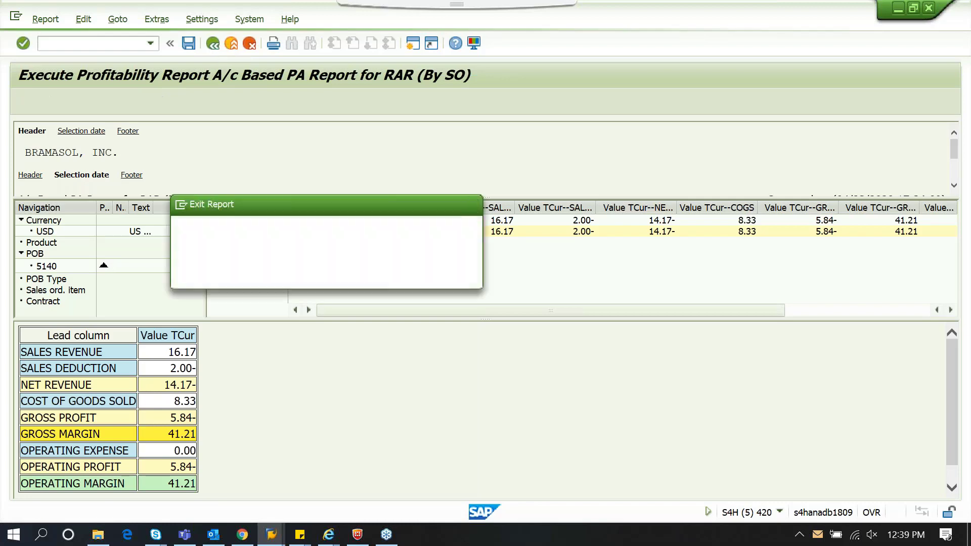
left_click(258, 276)
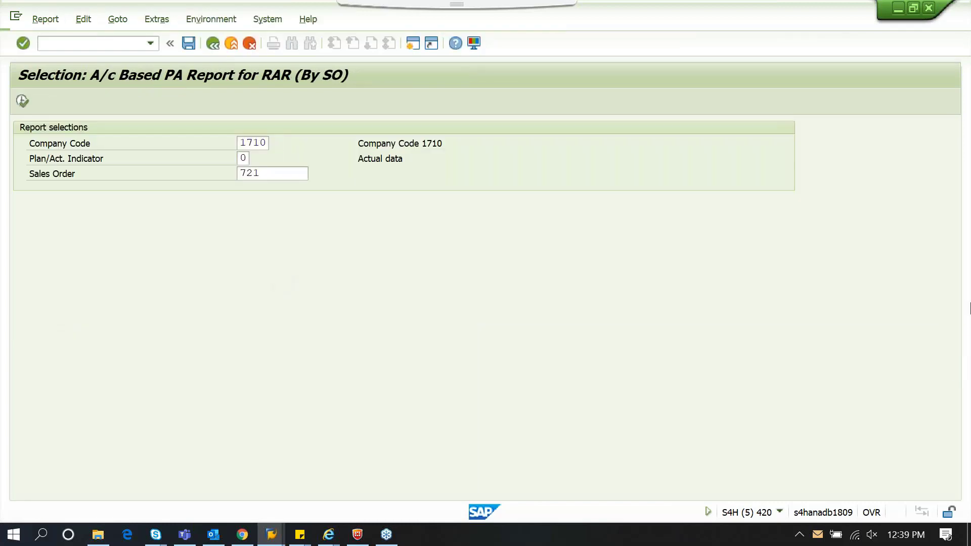
double_click(74, 172)
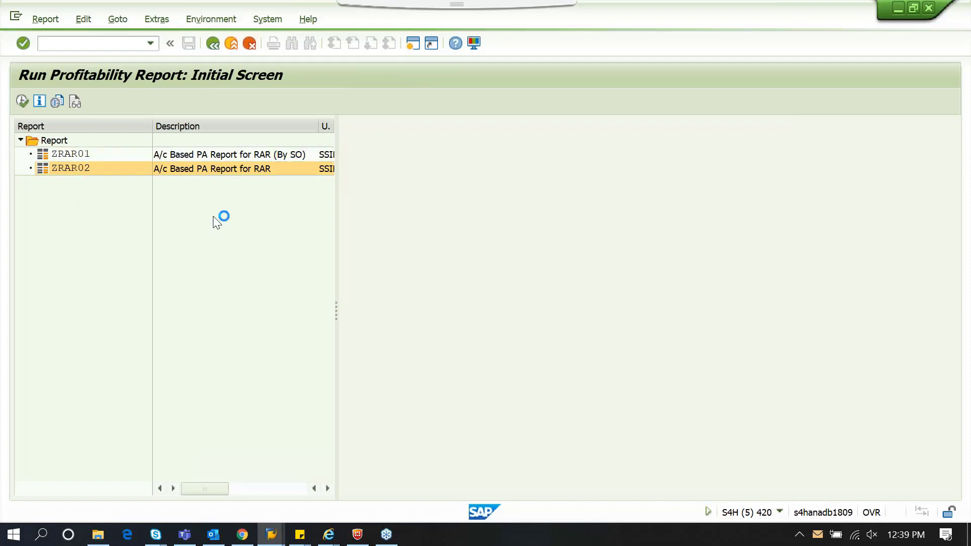
left_click(243, 159)
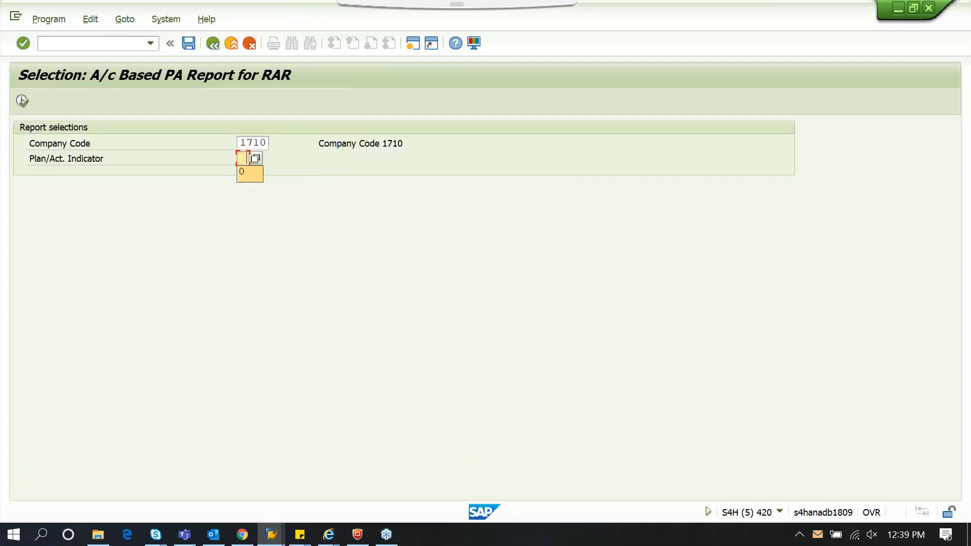
left_click(19, 103)
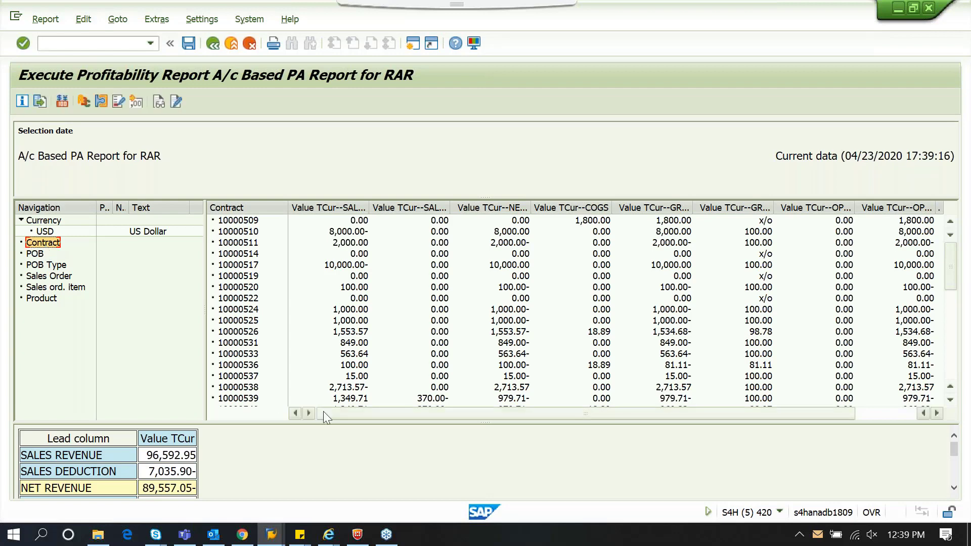
- Examine the sales revenue, deductions and margins in the company-wide contract breakdown down to the profit total
left_click_drag(346, 422, 349, 366)
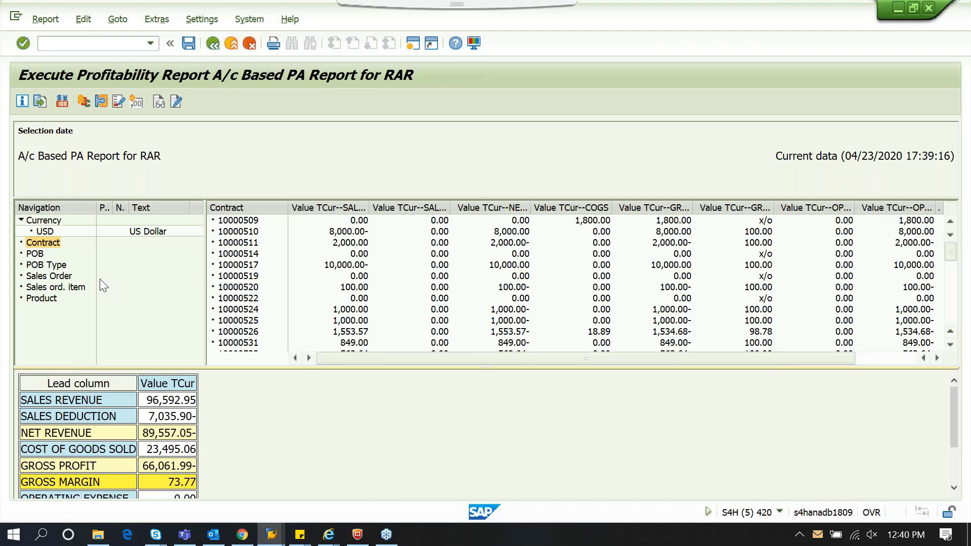
left_click(347, 232)
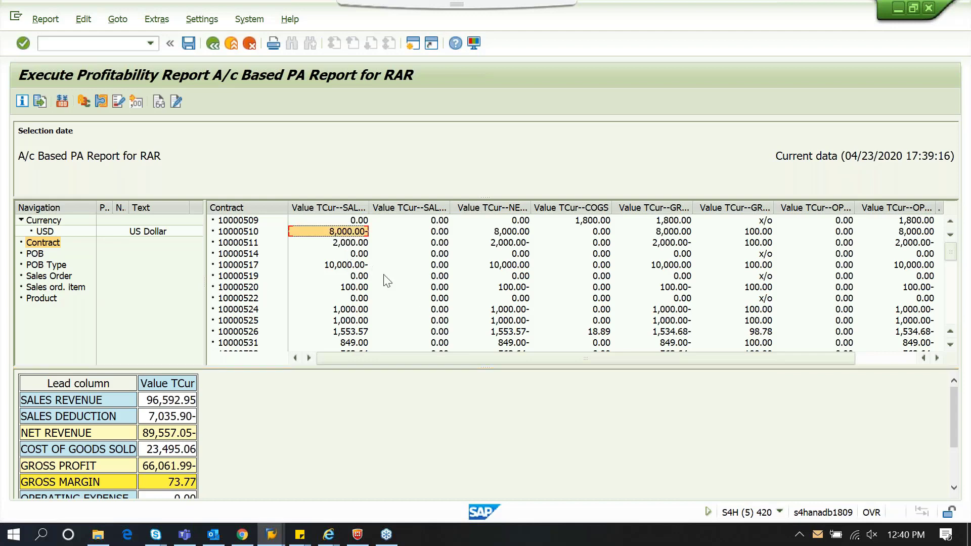
scroll(387, 281, "down", 4)
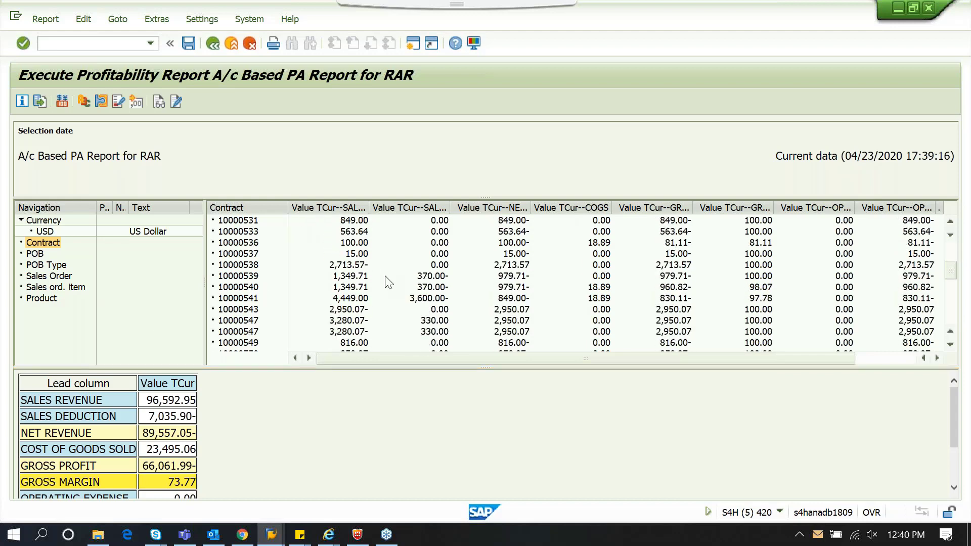
scroll(389, 282, "down", 9)
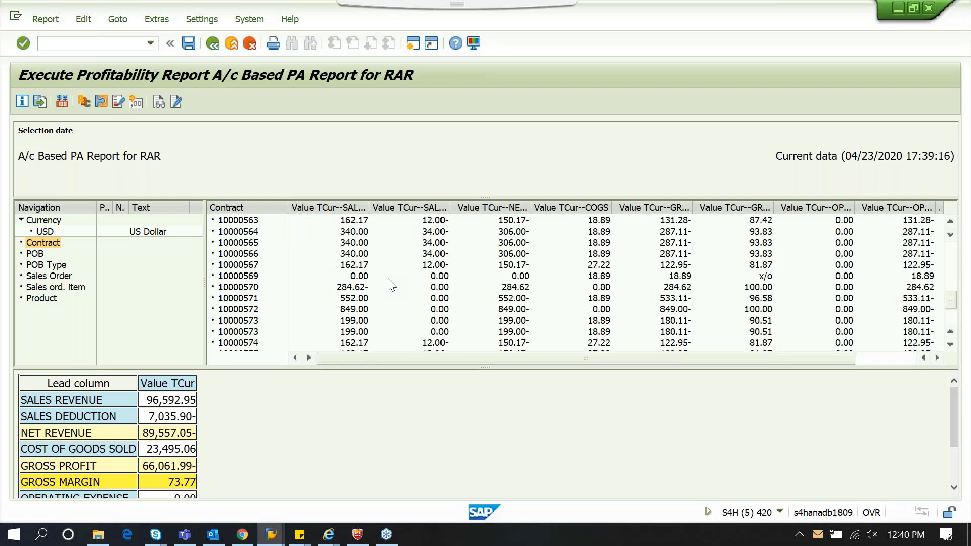
scroll(390, 282, "down", 3)
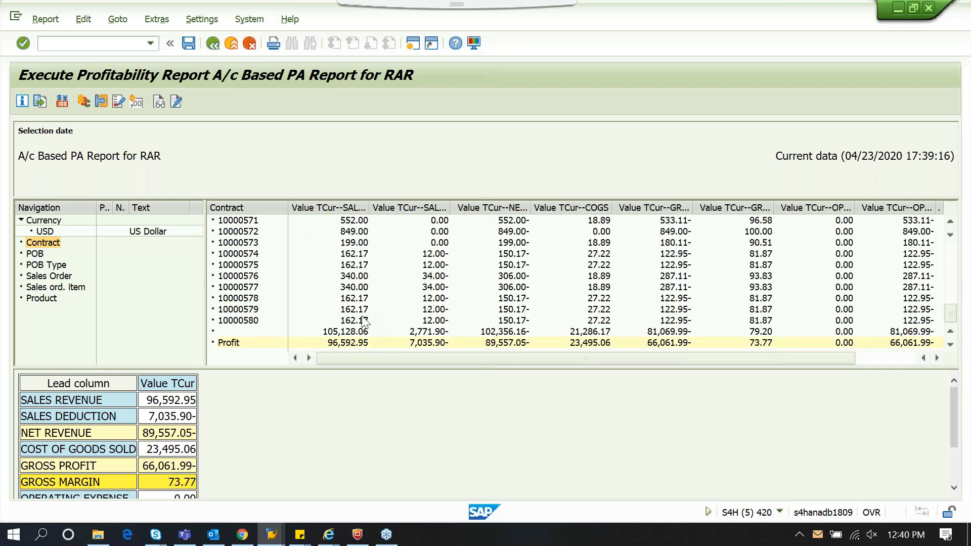
scroll(358, 282, "up", 2)
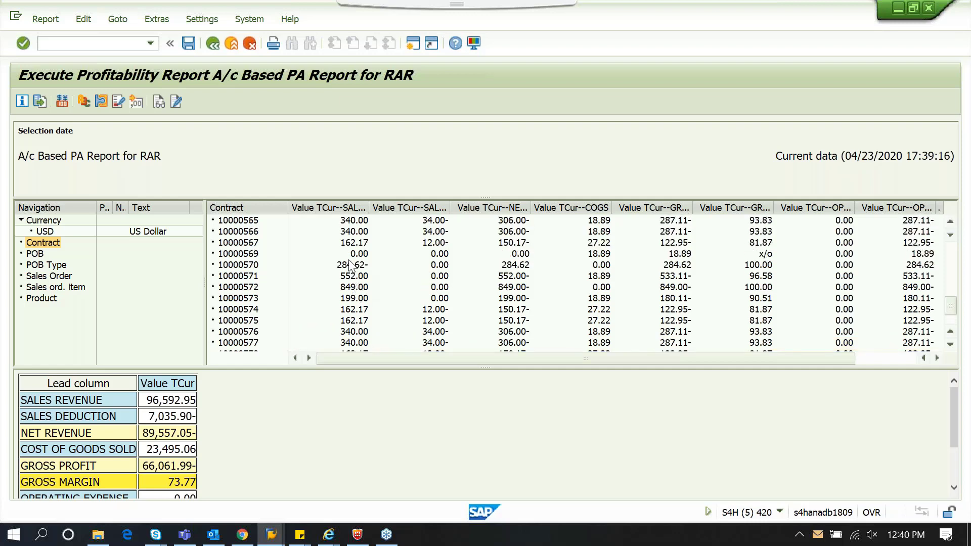
scroll(351, 265, "down", 2)
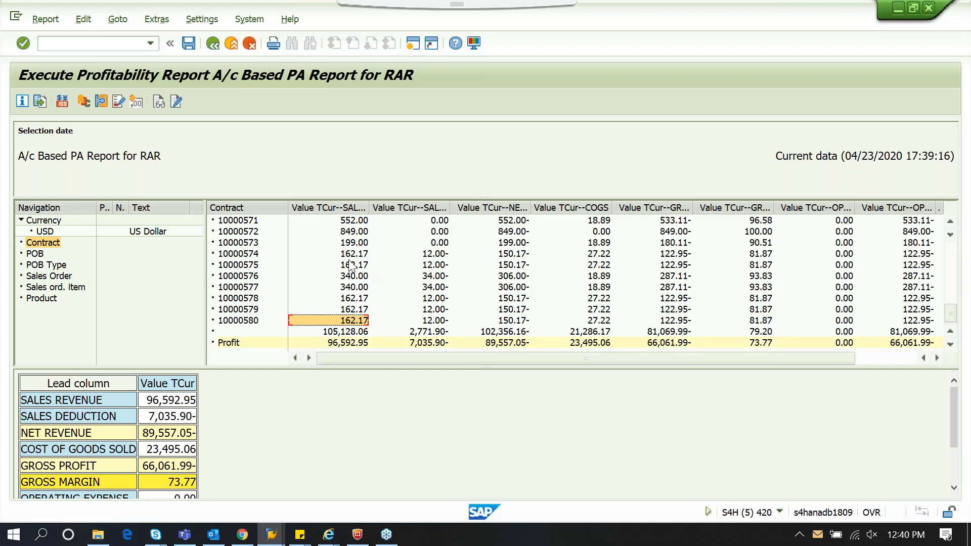